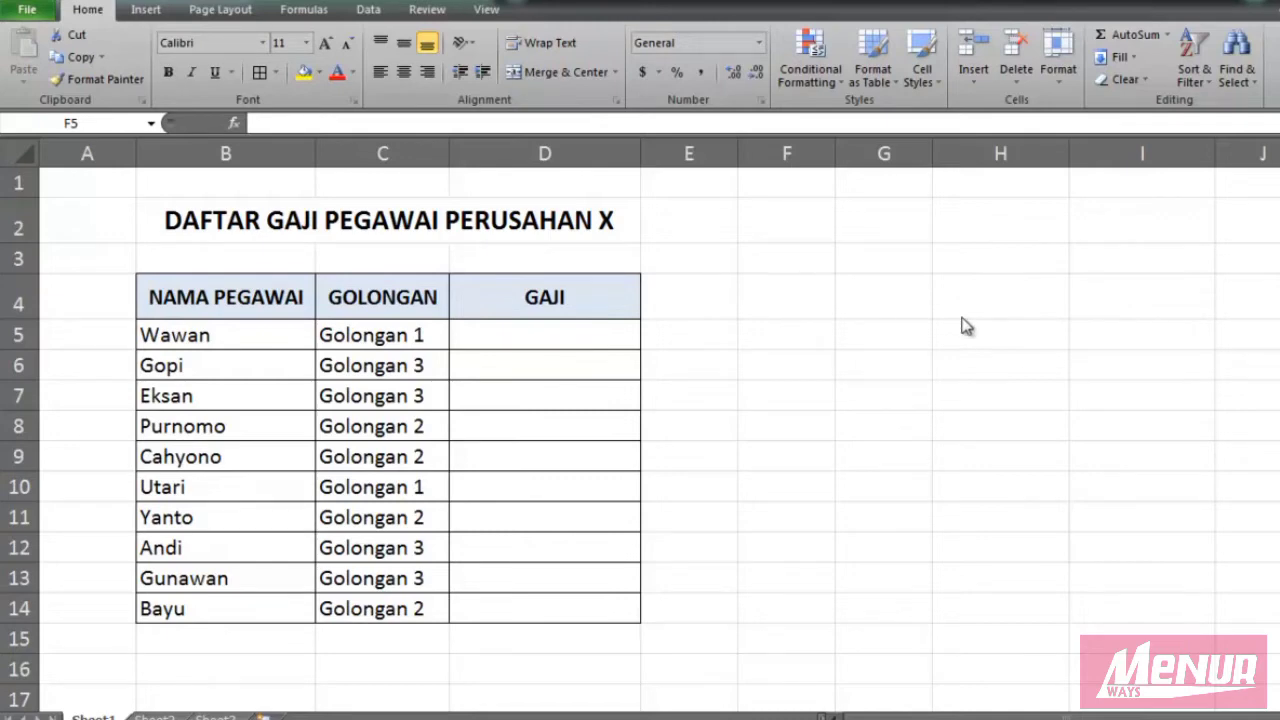
Enter the lookup table headers GOLONGAN in H4 and GAJI in I4.
left_click(876, 296)
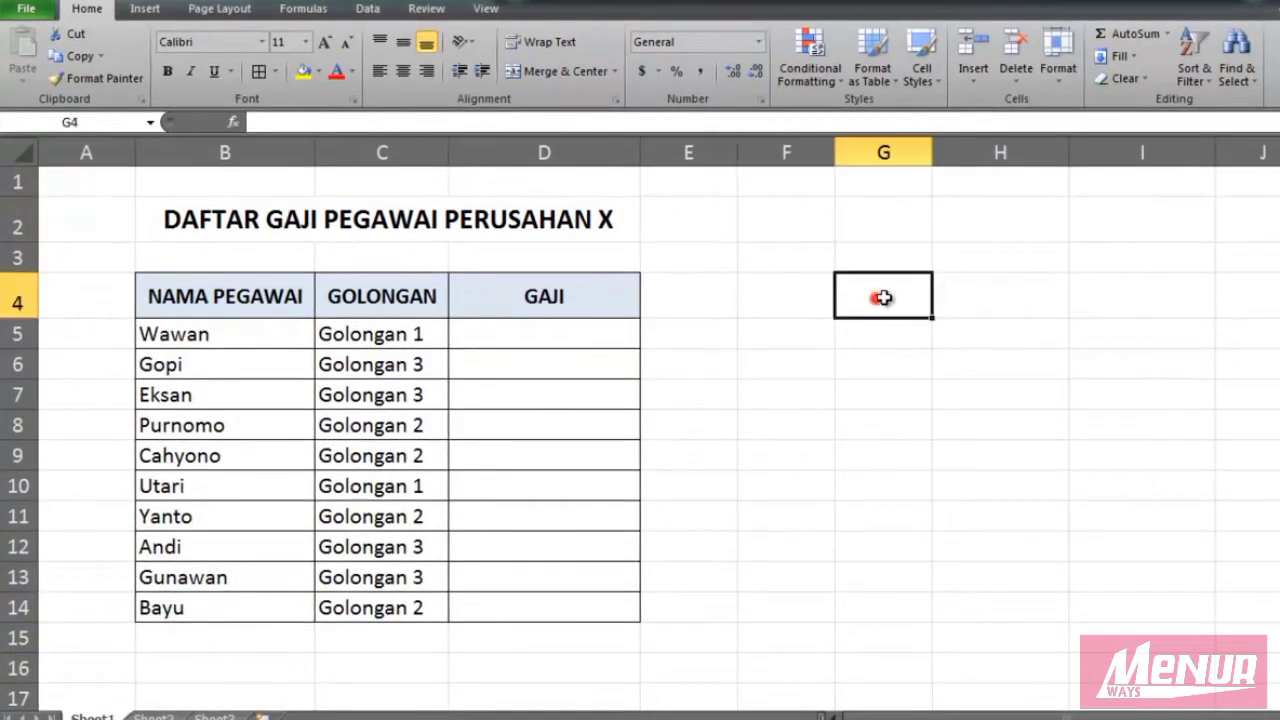
left_click(965, 300)
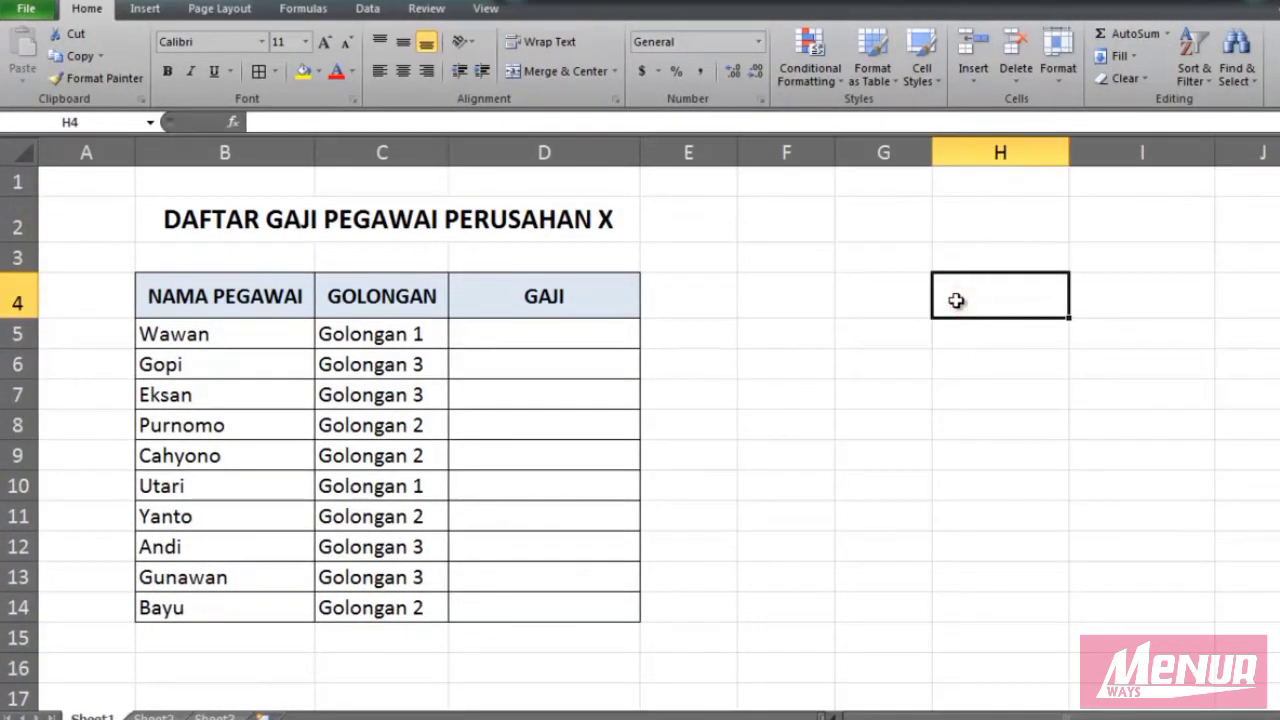
type("Golo")
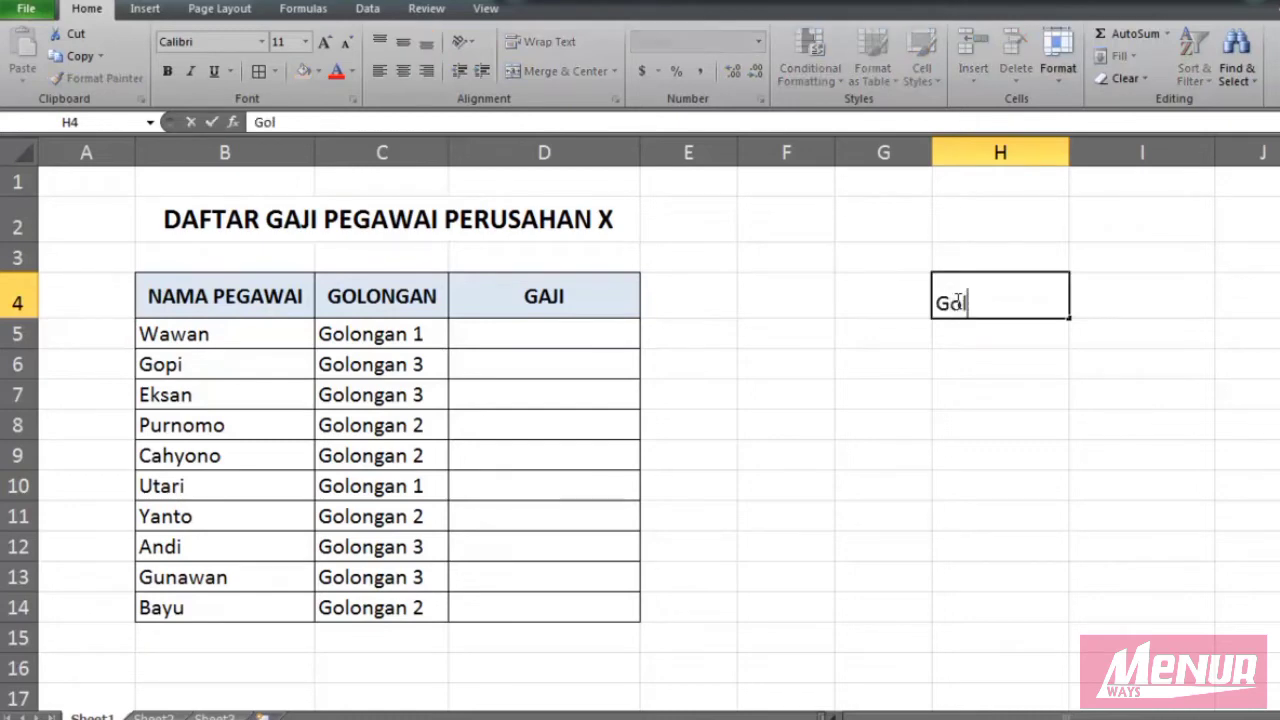
key("BackSpace")
key("BackSpace")
type("OLONGAN")
left_click(1160, 308)
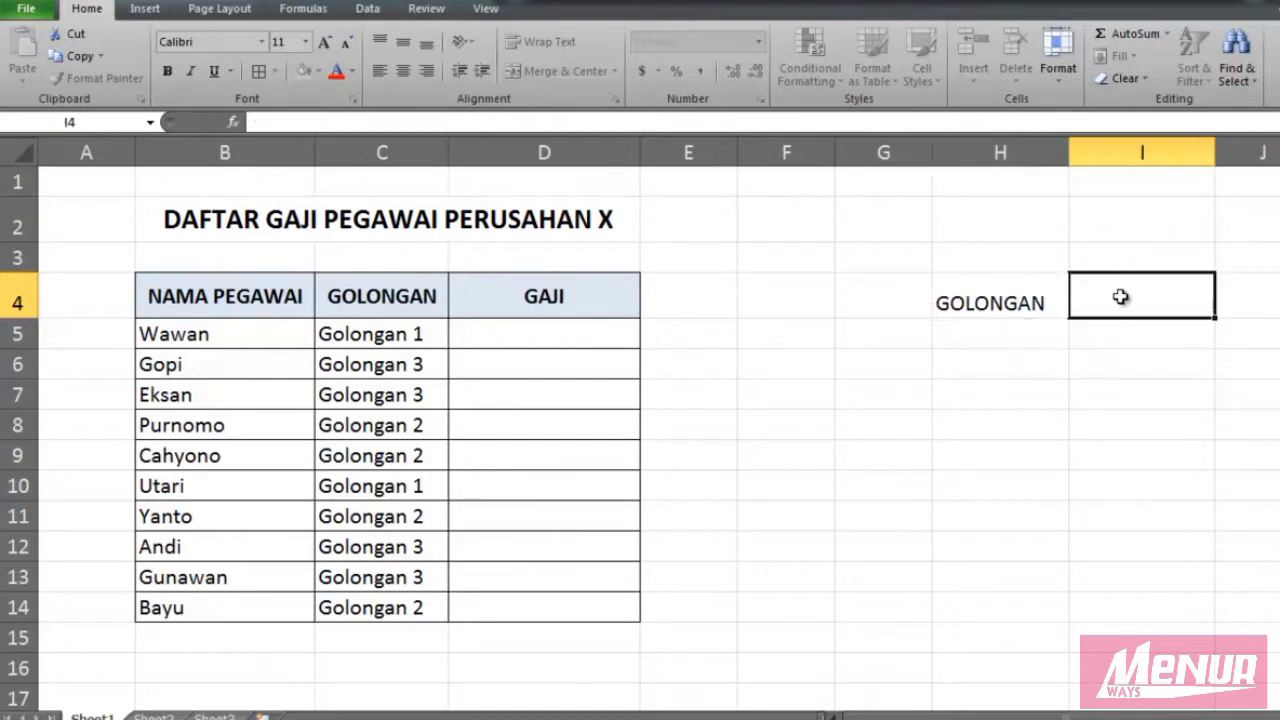
type("GAJI")
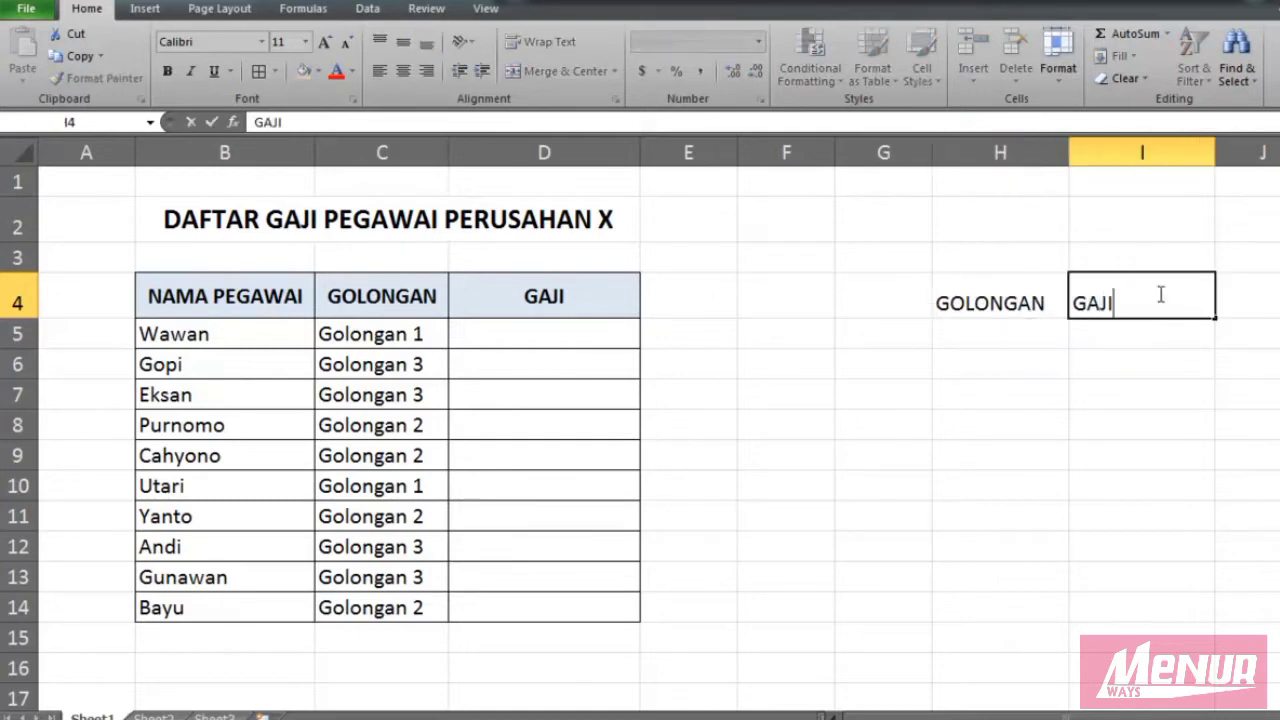
left_click(1001, 340)
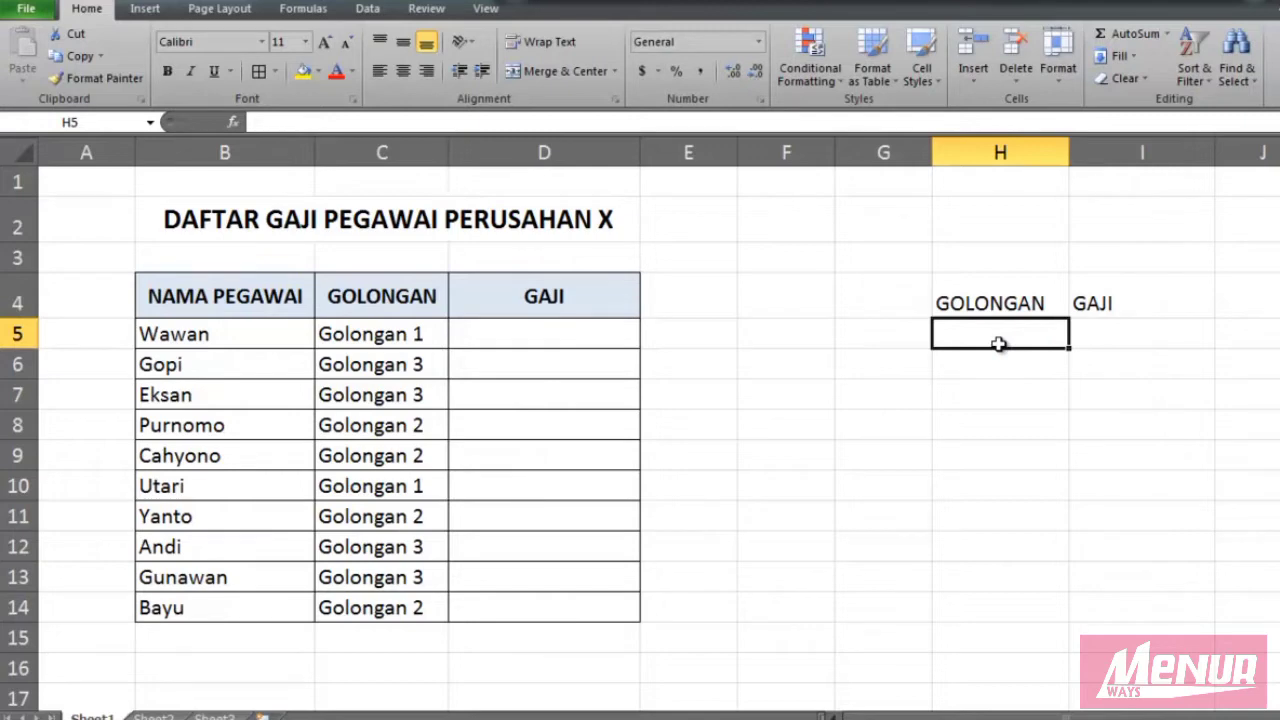
Copy the "Golongan 1" entry from C5 into H5, below the new GOLONGAN header.
left_click(410, 328)
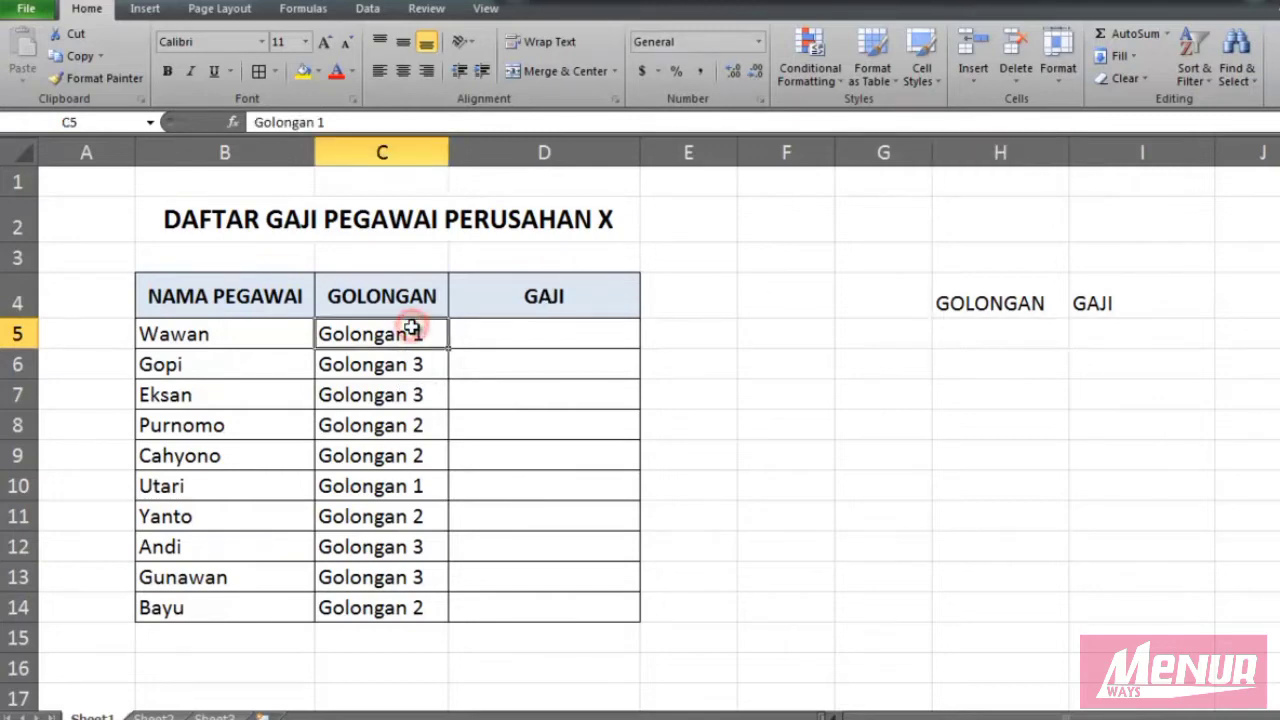
key("ctrl+c")
left_click(960, 326)
key("ctrl+v")
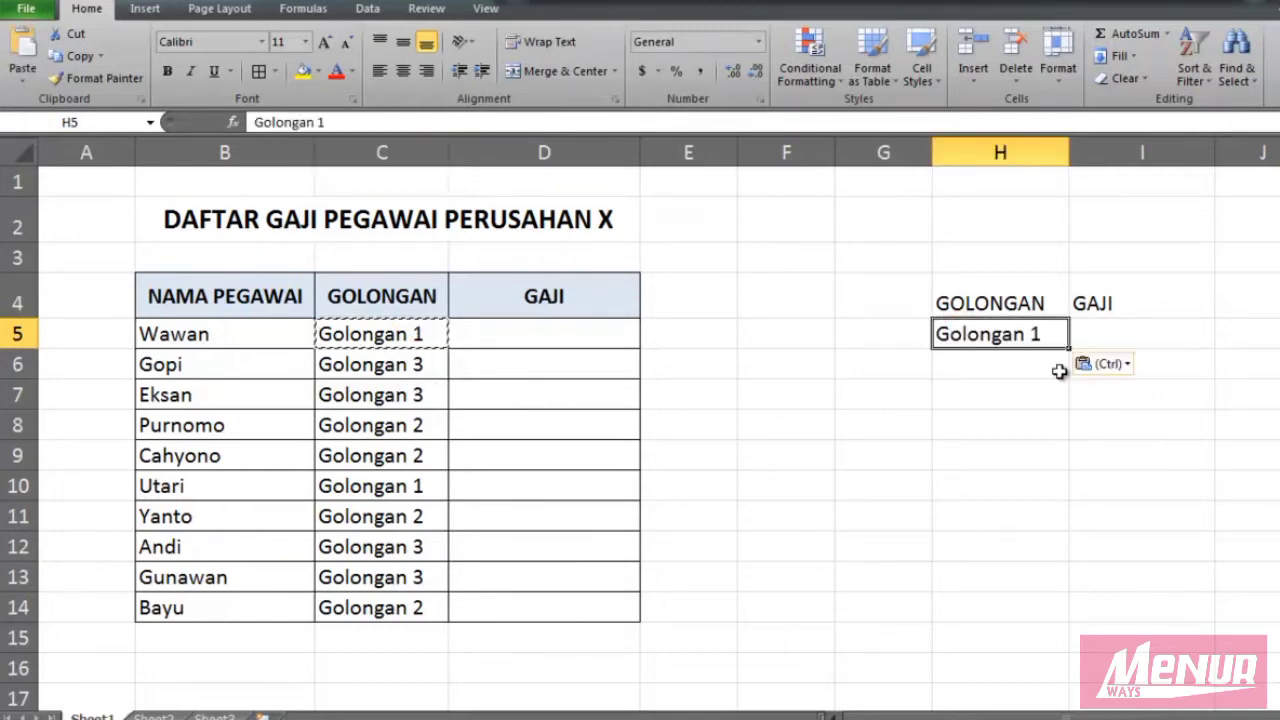
left_click_drag(1066, 347, 1070, 434)
left_click(1056, 427)
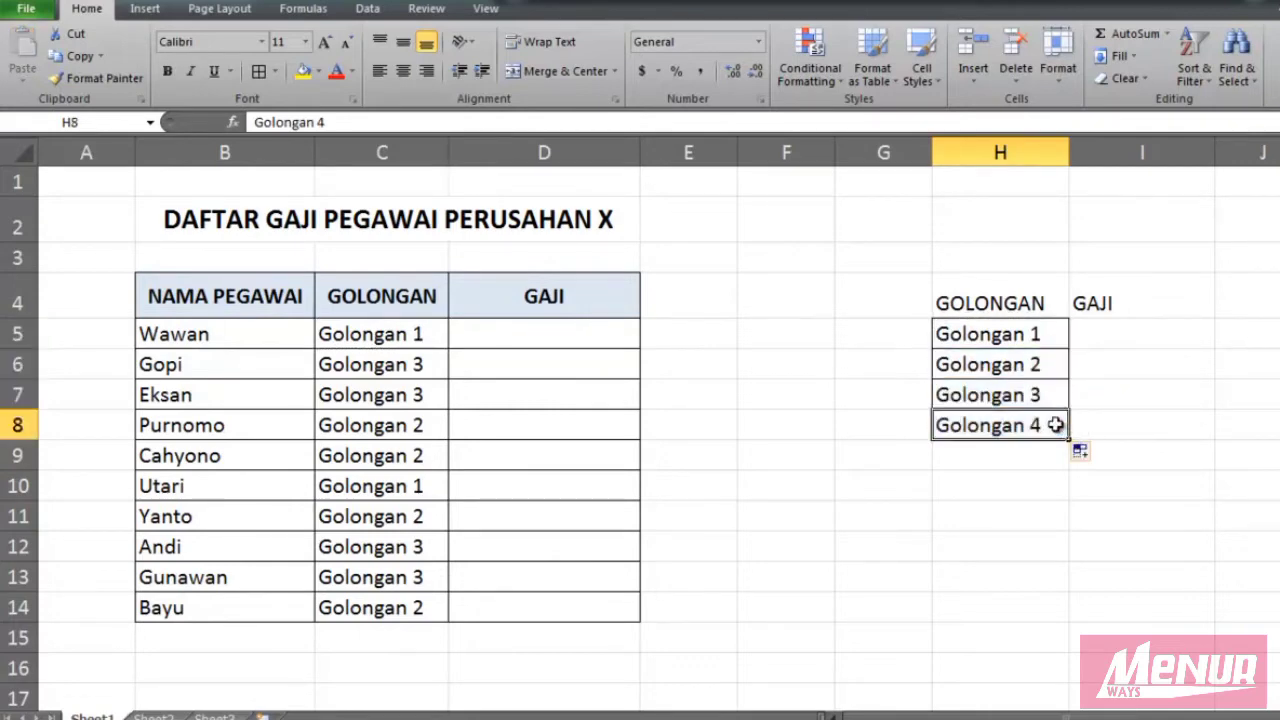
key("ctrl+z")
Fill the series from H5 down to H7 so the list ends at Golongan 3.
left_click_drag(1067, 346, 1069, 409)
left_click(1104, 364)
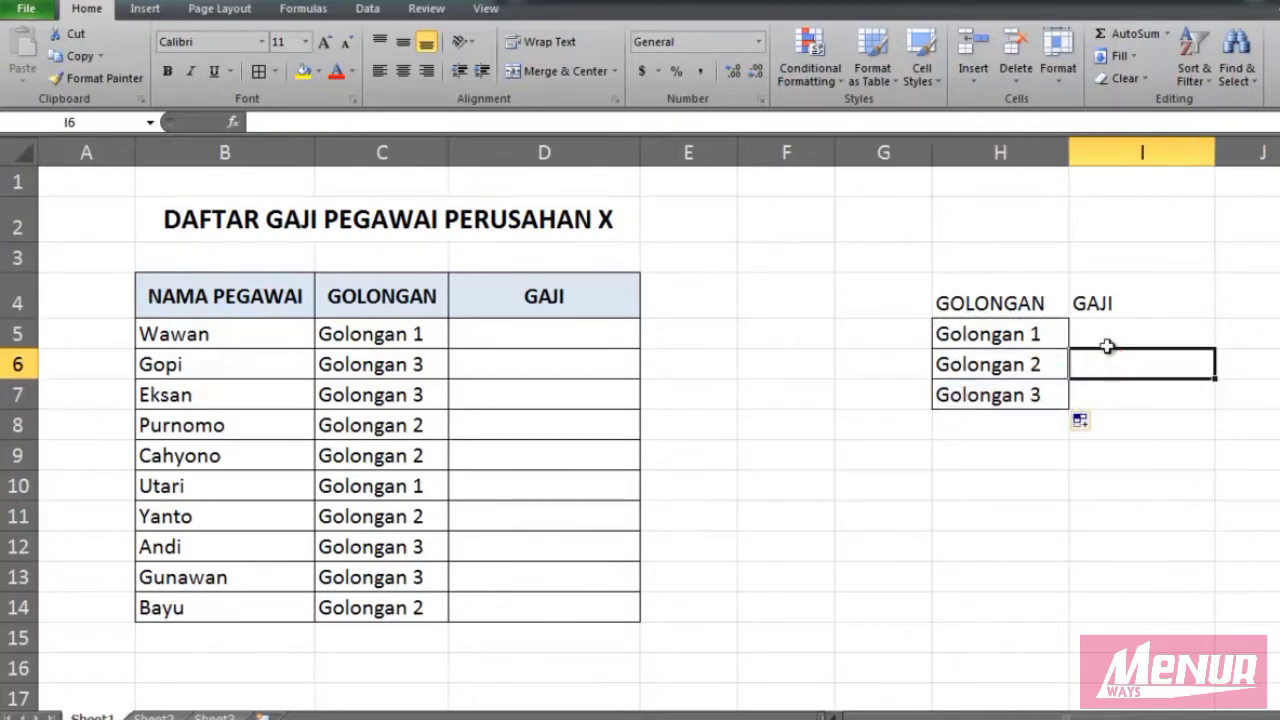
Apply all borders to the lookup table H4:I7 and widen column I slightly.
left_click_drag(969, 288, 1154, 393)
left_click(259, 71)
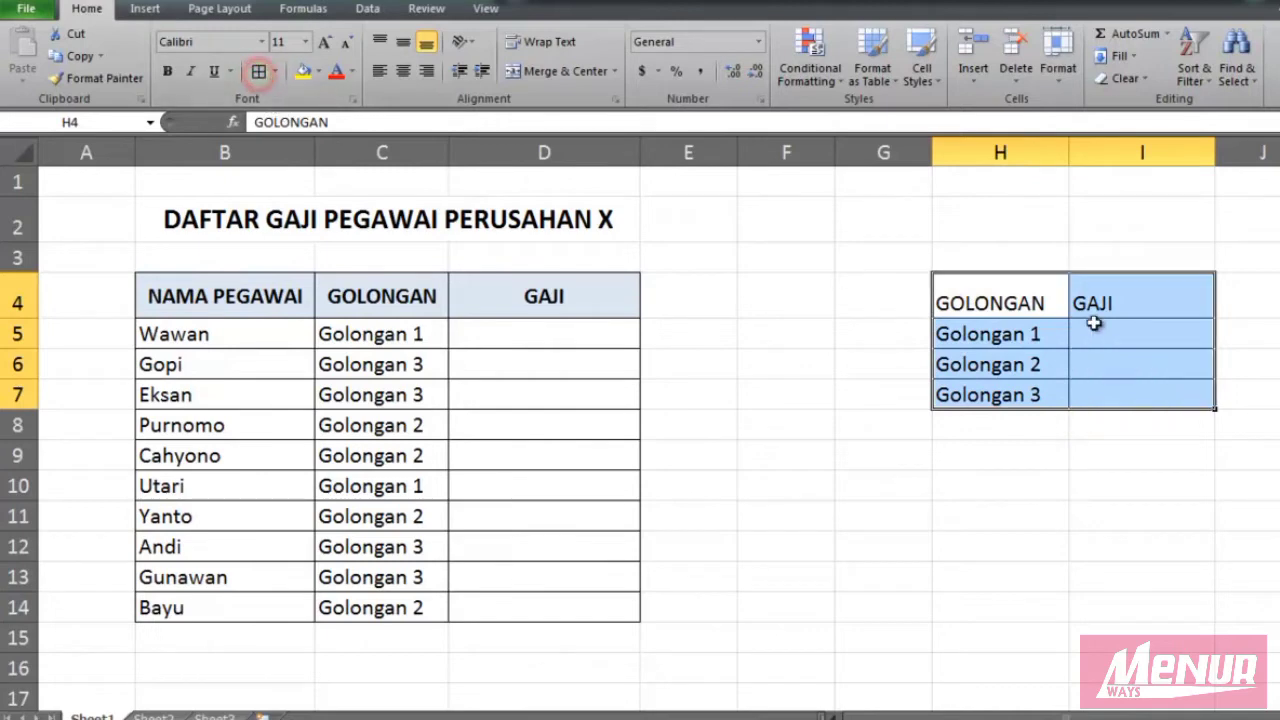
left_click_drag(1215, 152, 1238, 152)
Fill the header cells H4:I4 with yellow and centre their text horizontally and vertically.
left_click_drag(1000, 295, 1095, 295)
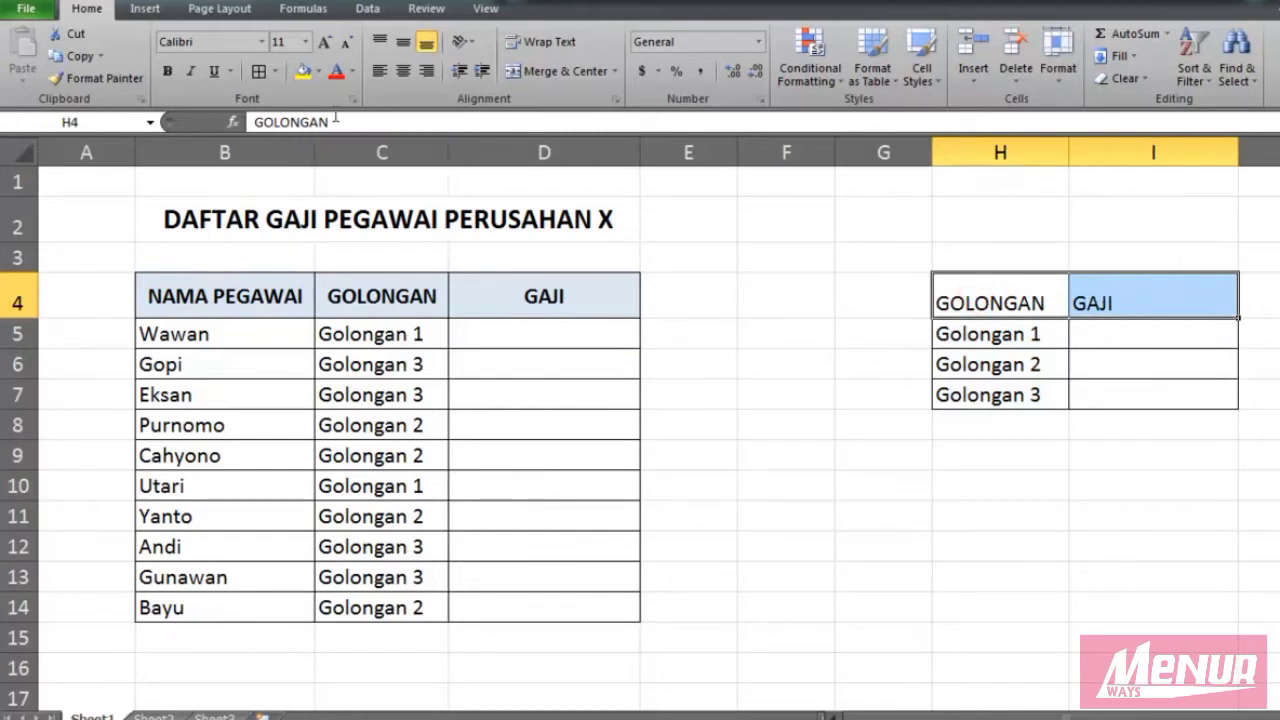
left_click(303, 72)
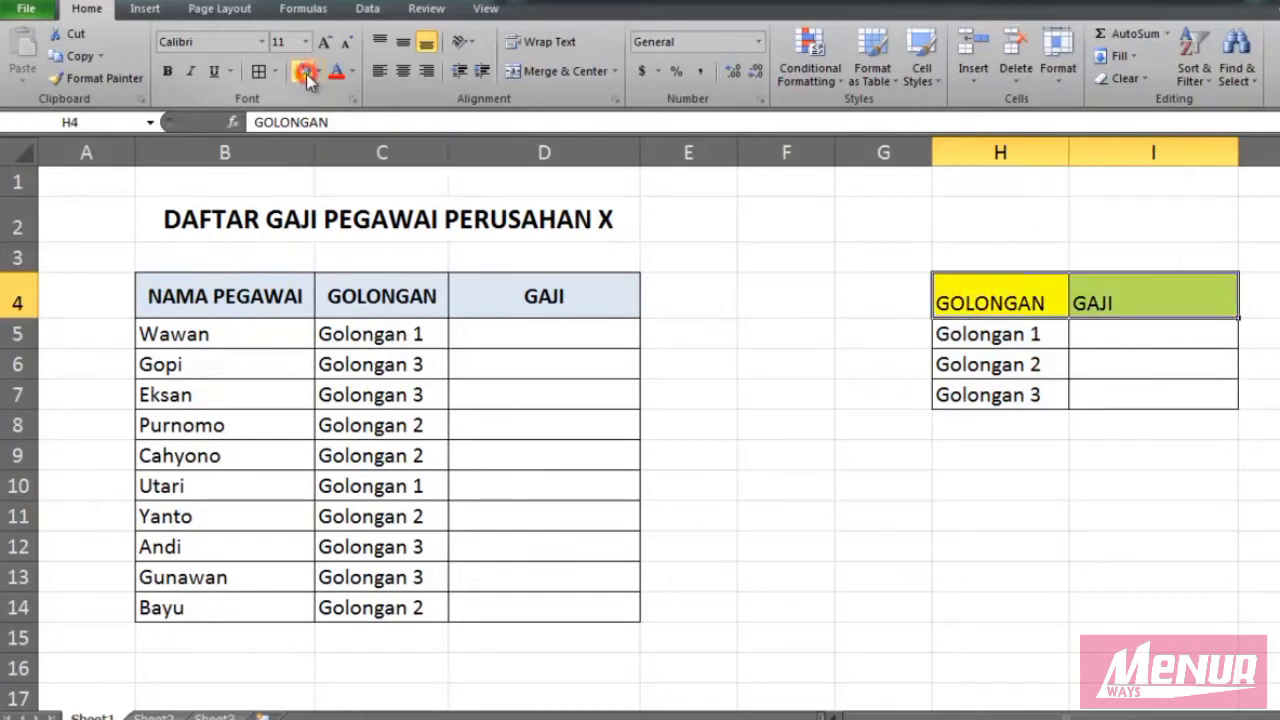
left_click(967, 292)
left_click_drag(1000, 292, 1089, 309)
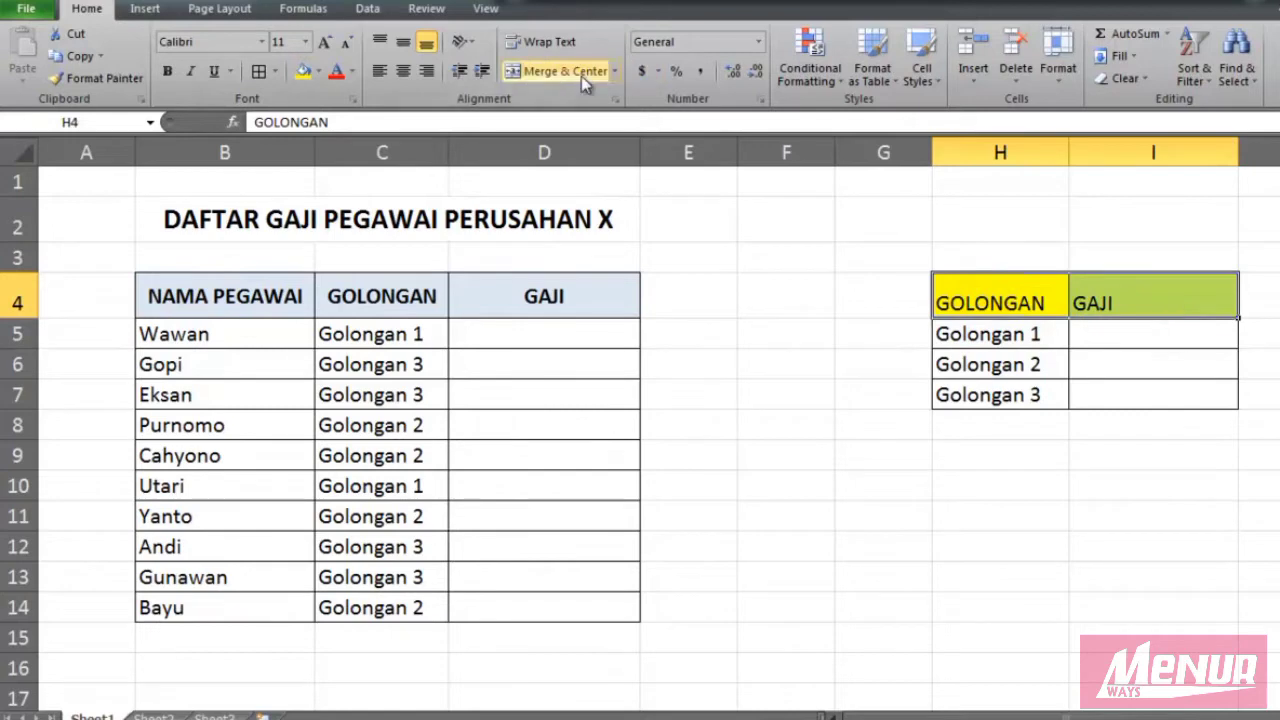
left_click(403, 71)
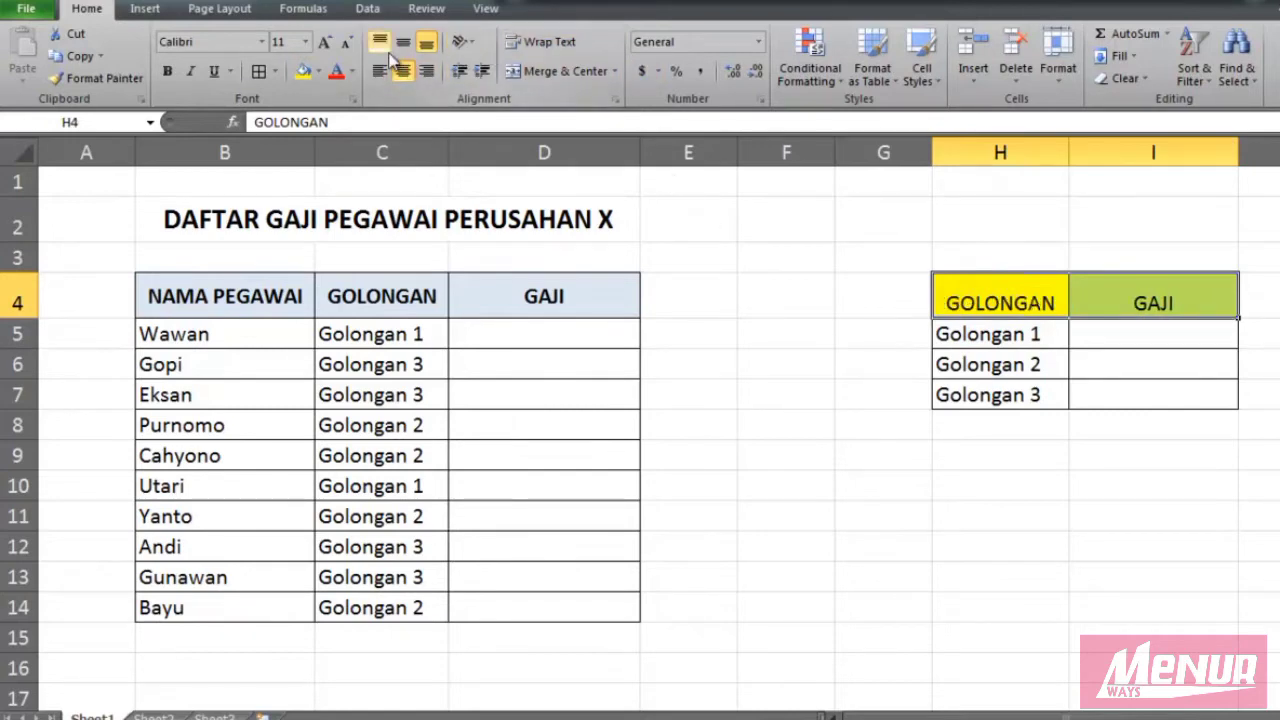
left_click(401, 41)
left_click(1140, 480)
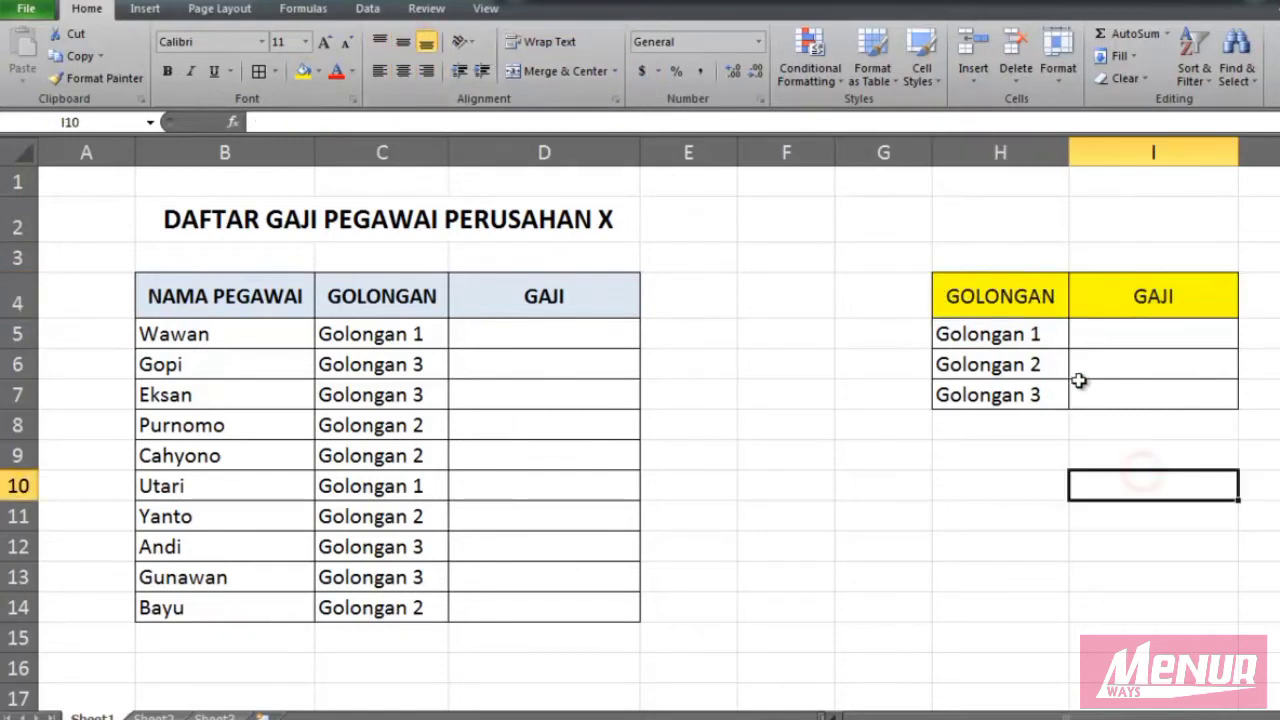
Enter the salaries 2000000, 2700000 and 3500000 in I5:I7 for Golongan 1, 2 and 3.
left_click(1161, 335)
double_click(1161, 335)
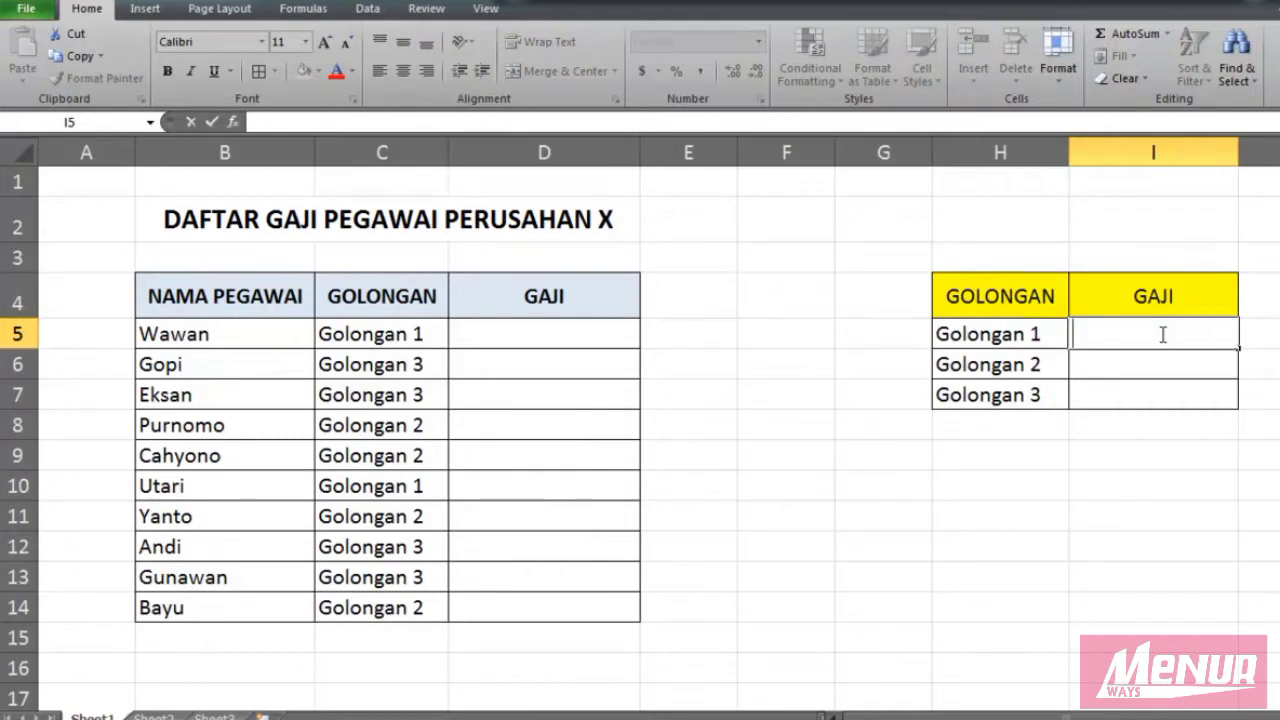
type("200000")
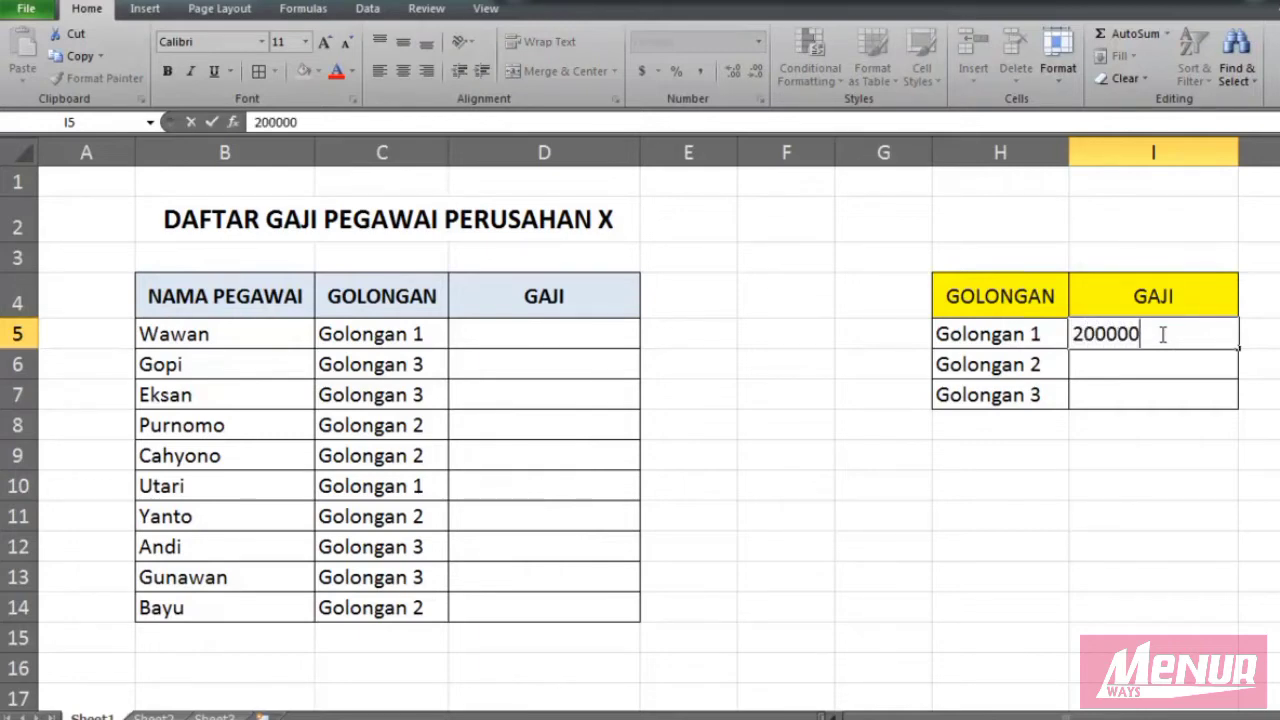
type("0")
left_click(1146, 362)
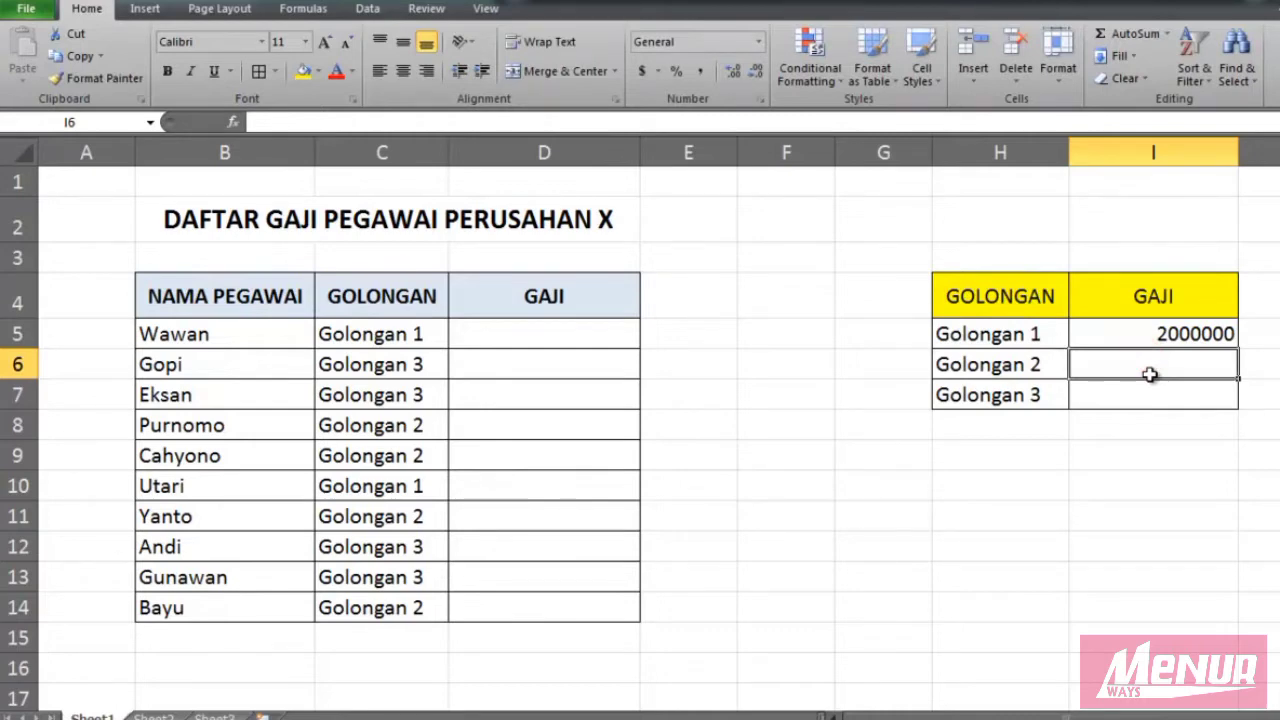
type("2700")
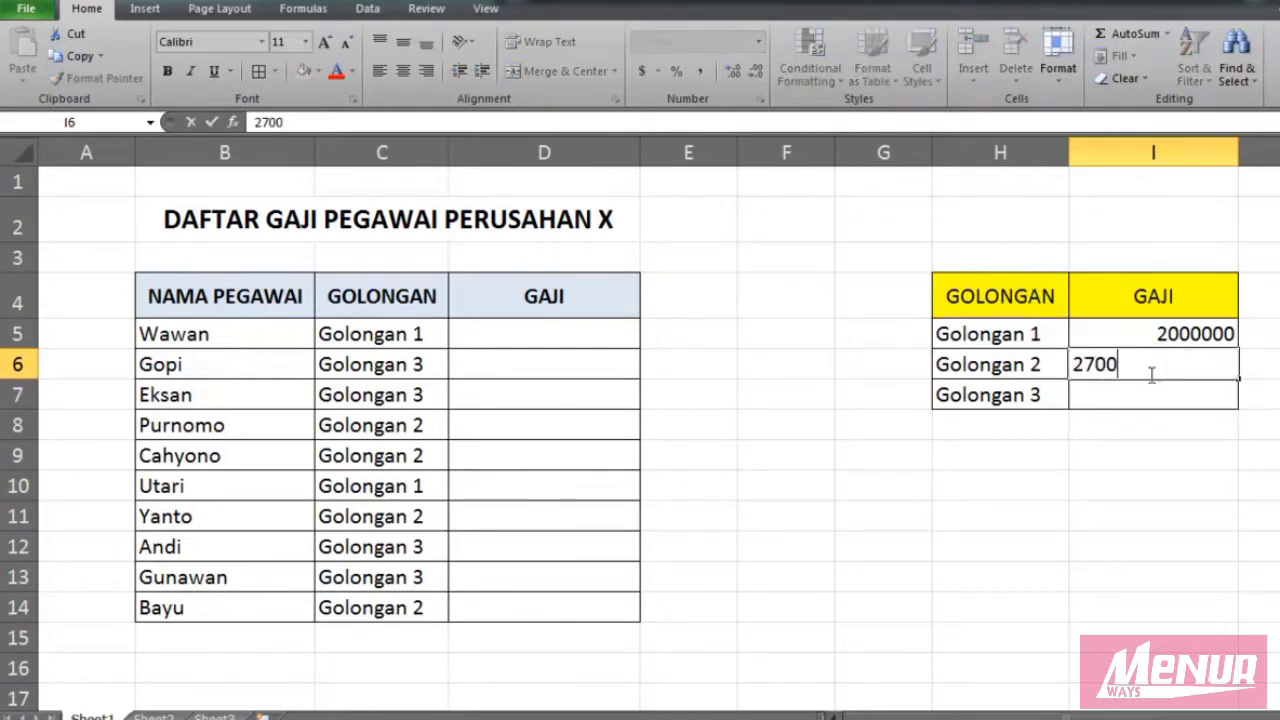
type("000")
left_click(1155, 392)
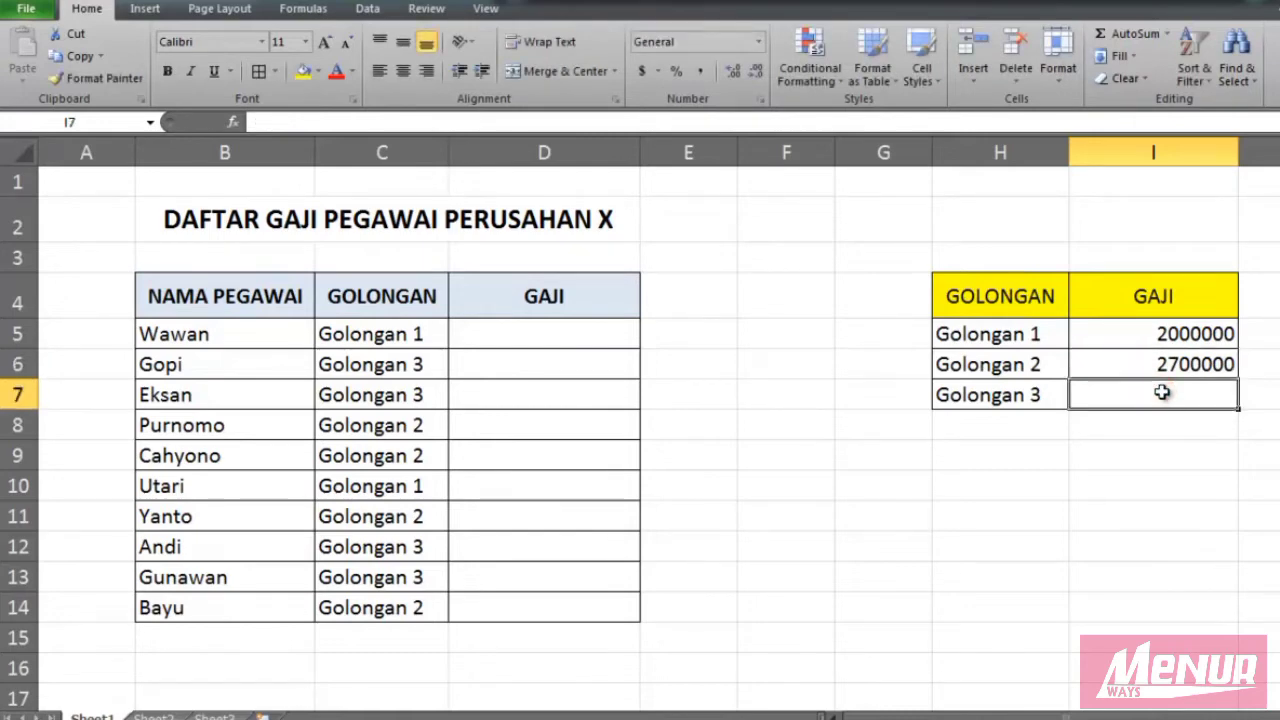
type("3500")
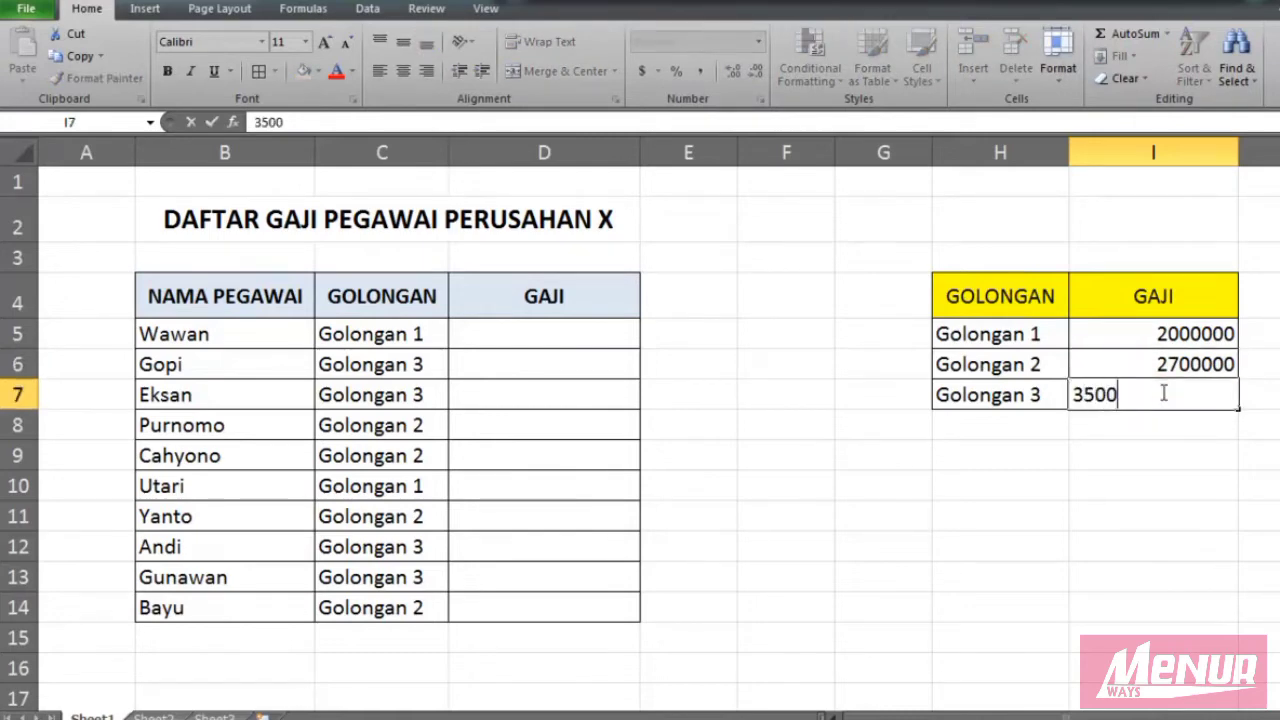
type("000")
left_click(1160, 420)
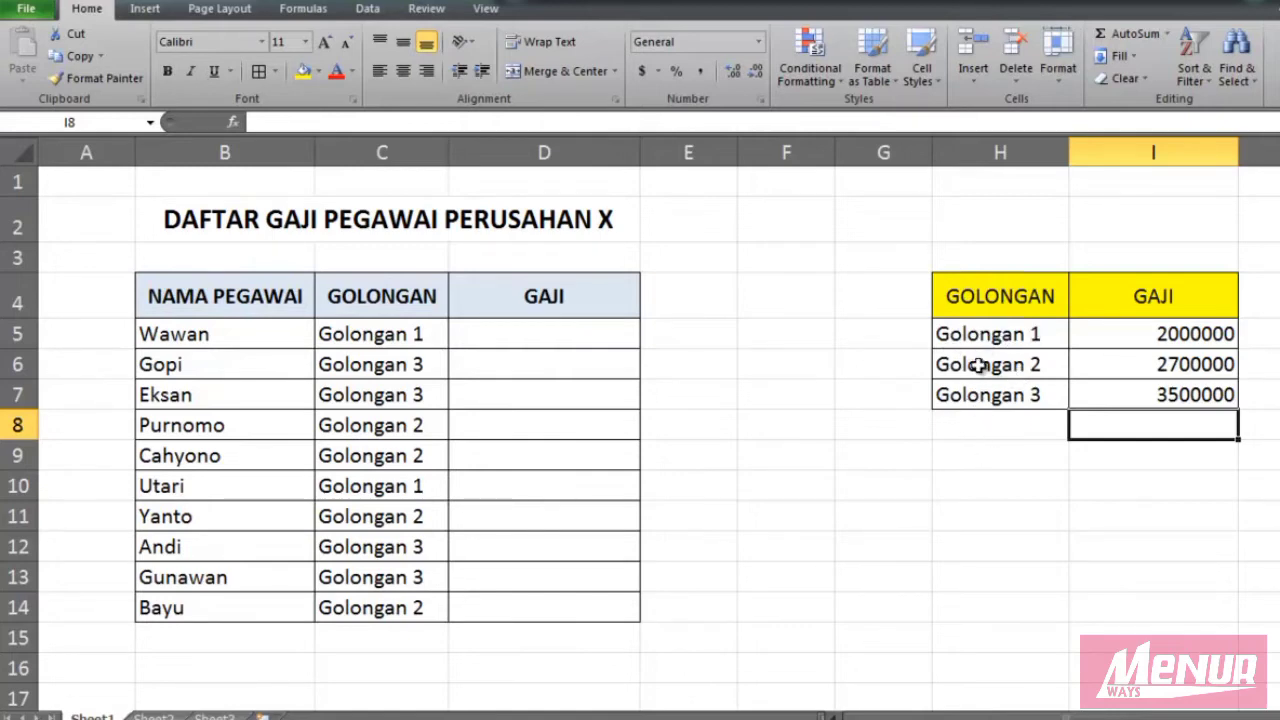
Define the range name "golongan" for the group list in H5:H7.
left_click(995, 488)
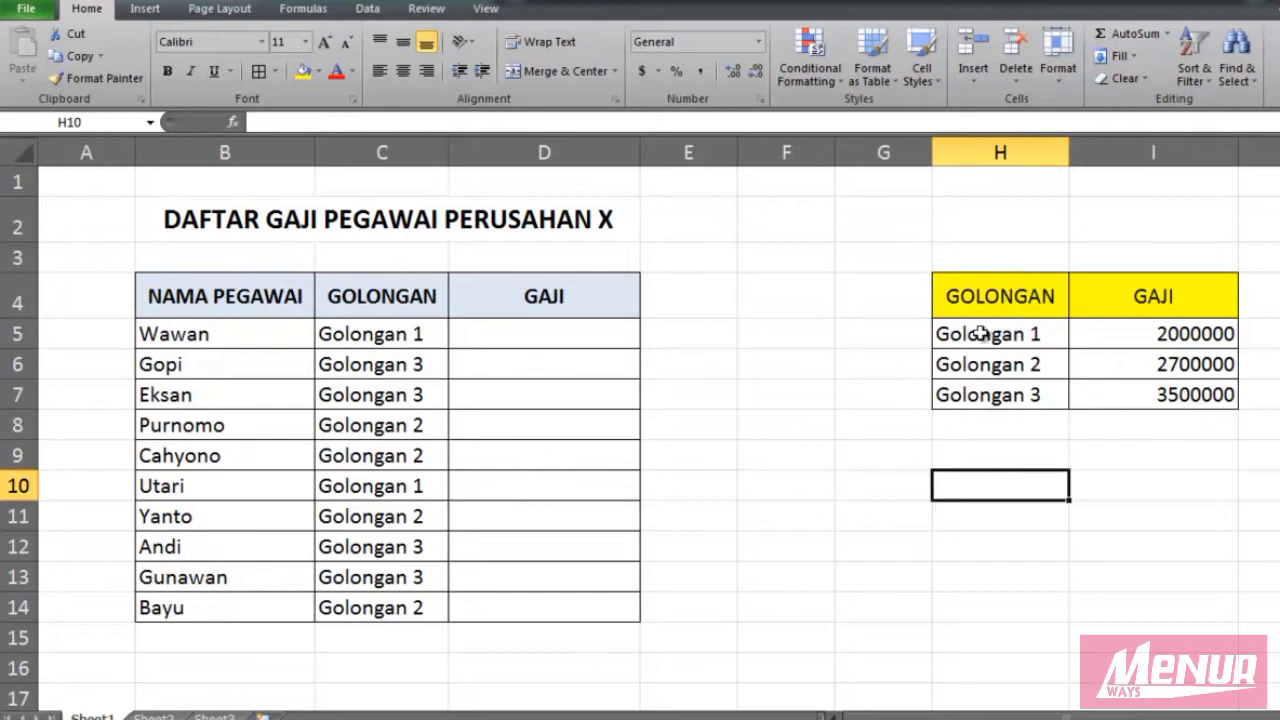
left_click_drag(972, 333, 1016, 396)
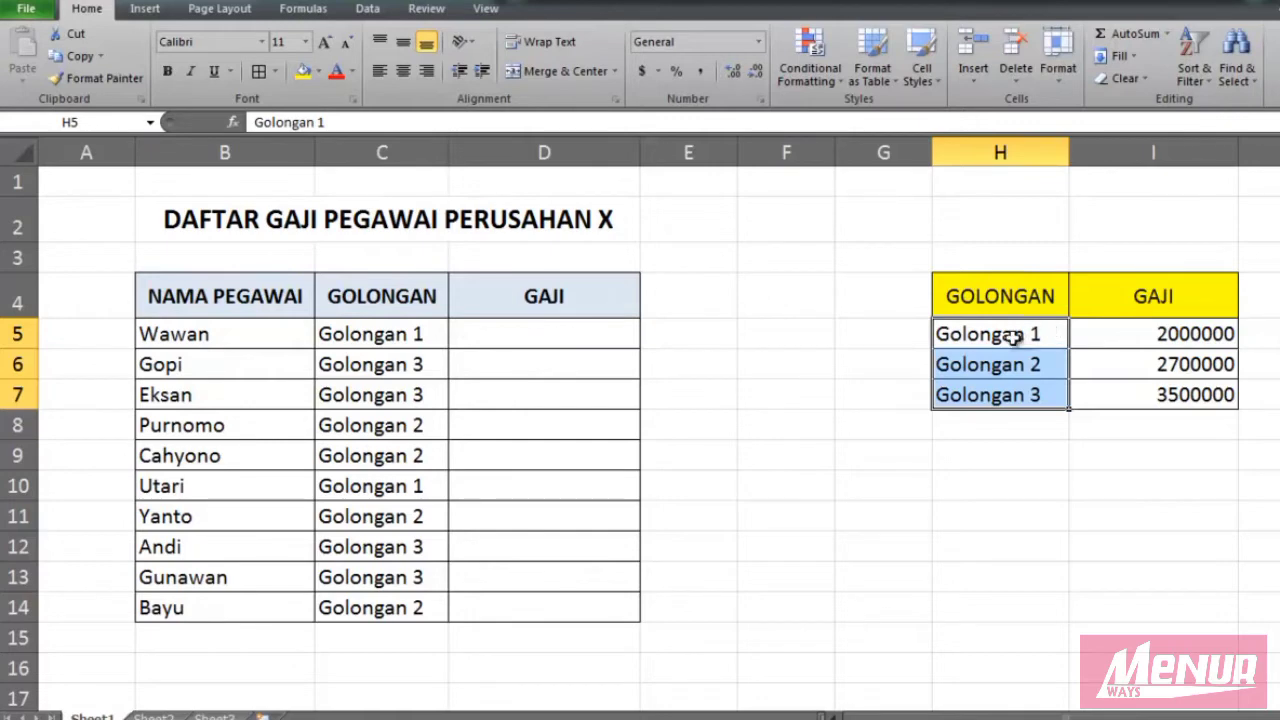
left_click(100, 121)
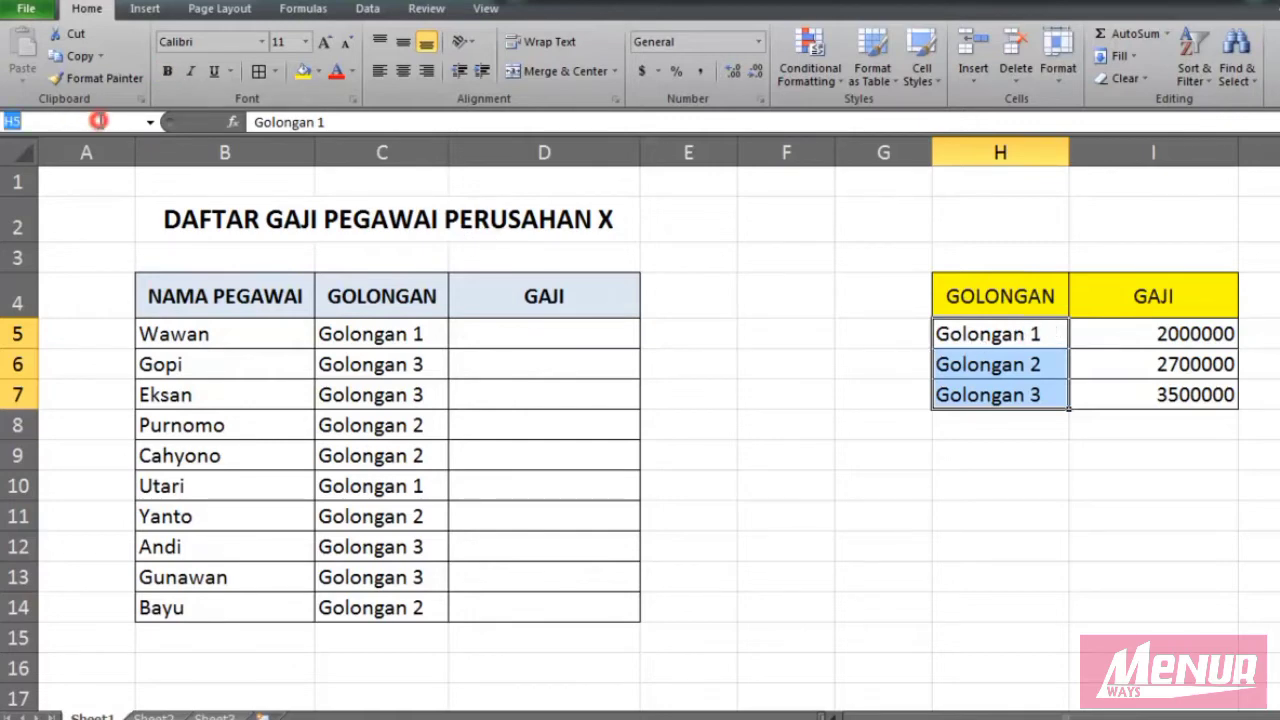
type("golongan")
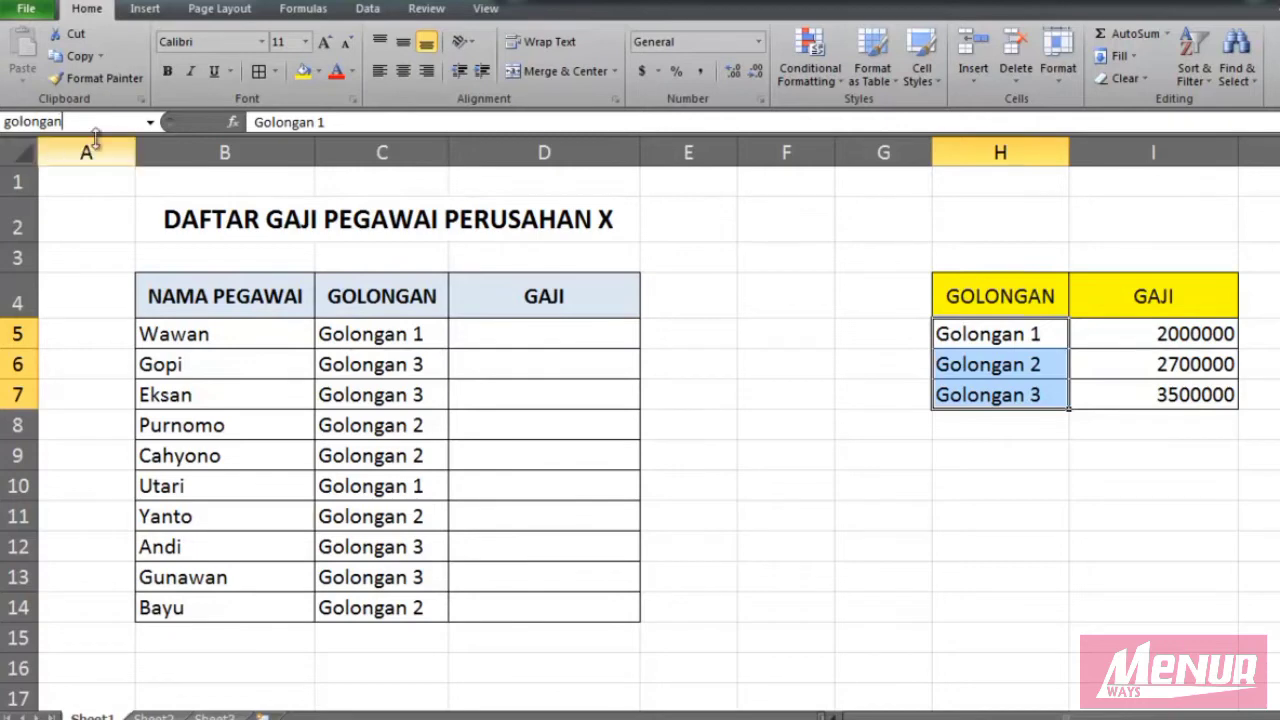
key("Return")
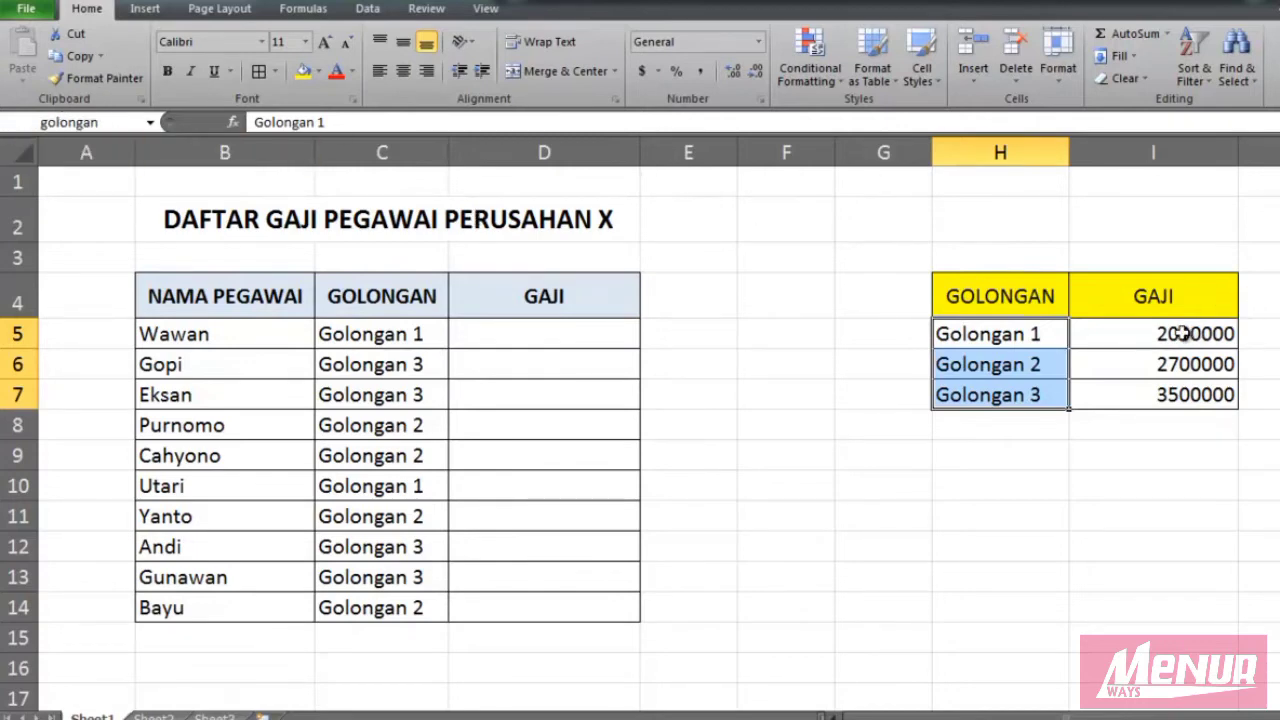
Define the range name "gaji" for the salary values in I5:I7.
left_click_drag(1193, 333, 1186, 391)
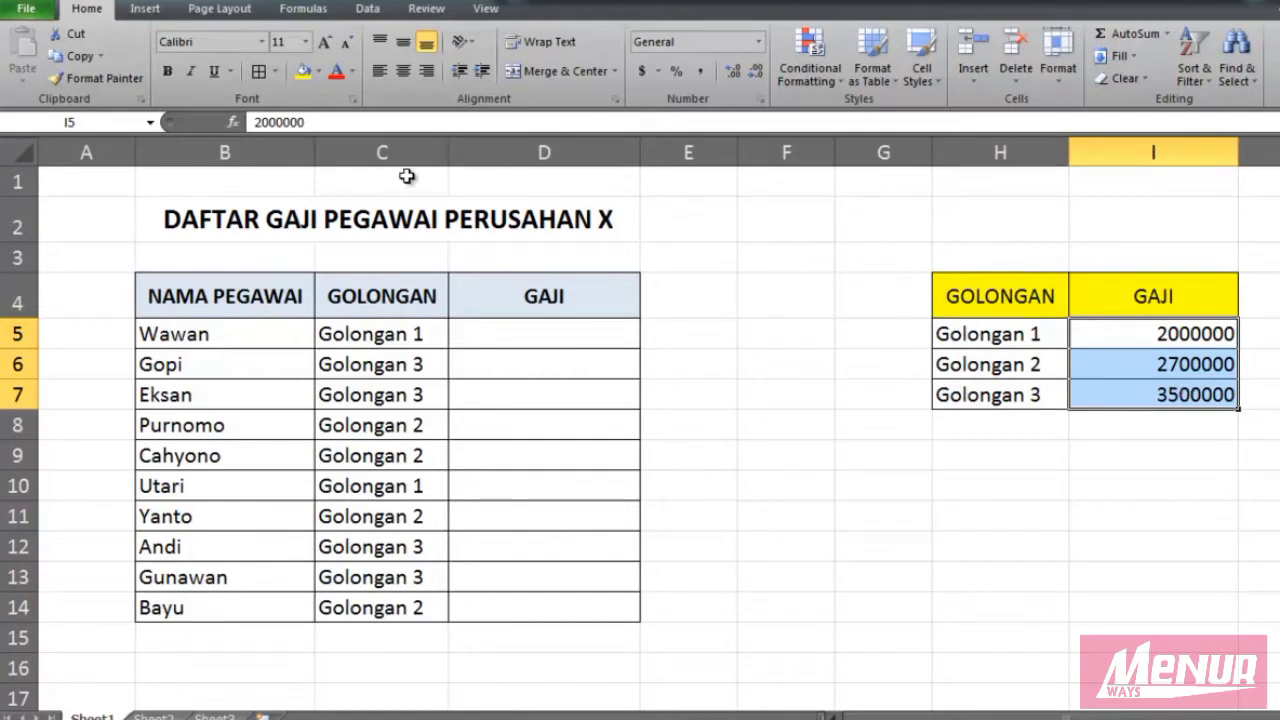
left_click(95, 121)
type("gaji")
key("Return")
left_click(826, 301)
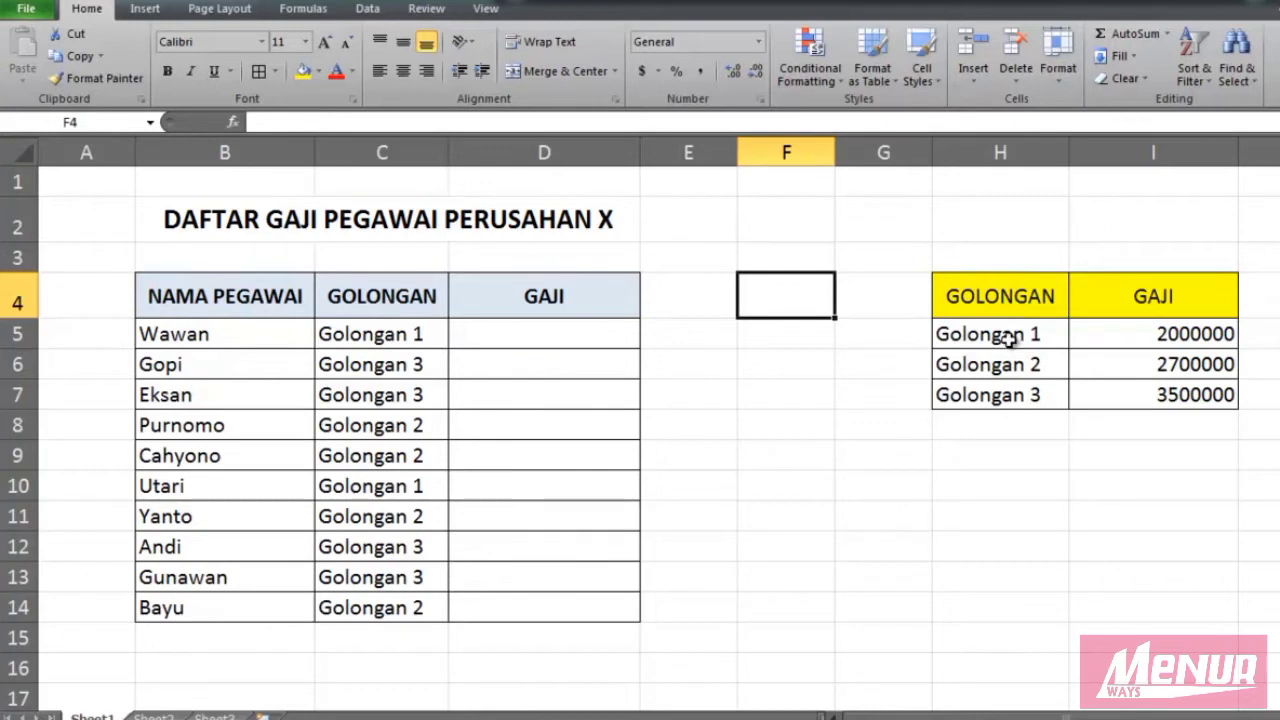
left_click_drag(1012, 336, 1012, 395)
left_click(1058, 472)
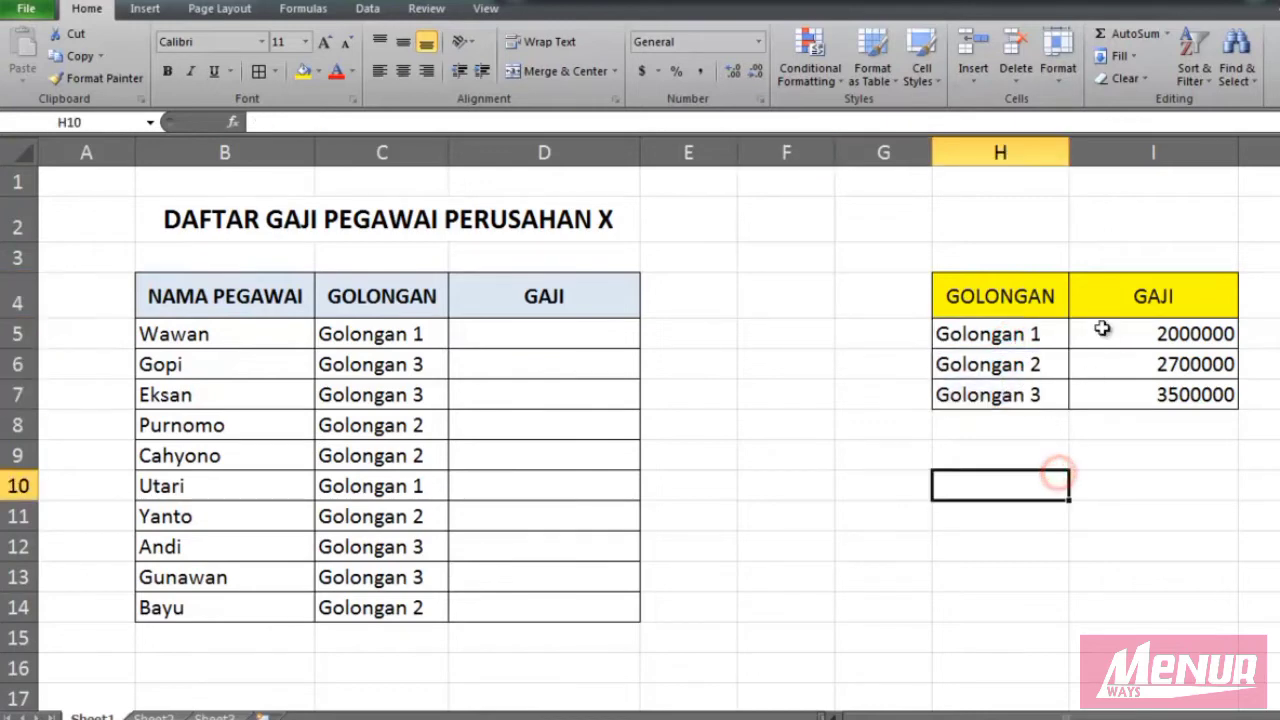
left_click_drag(1104, 336, 1113, 377)
left_click(1113, 392)
left_click_drag(1112, 332, 1120, 424)
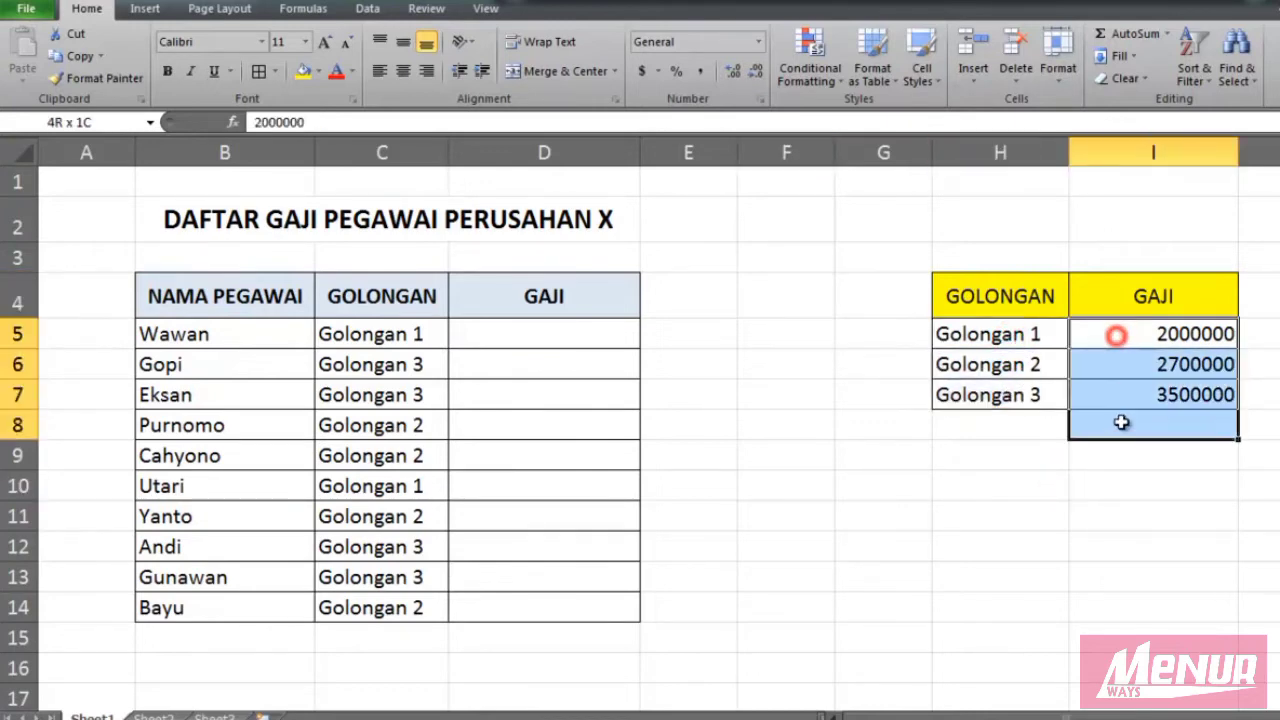
left_click(909, 547)
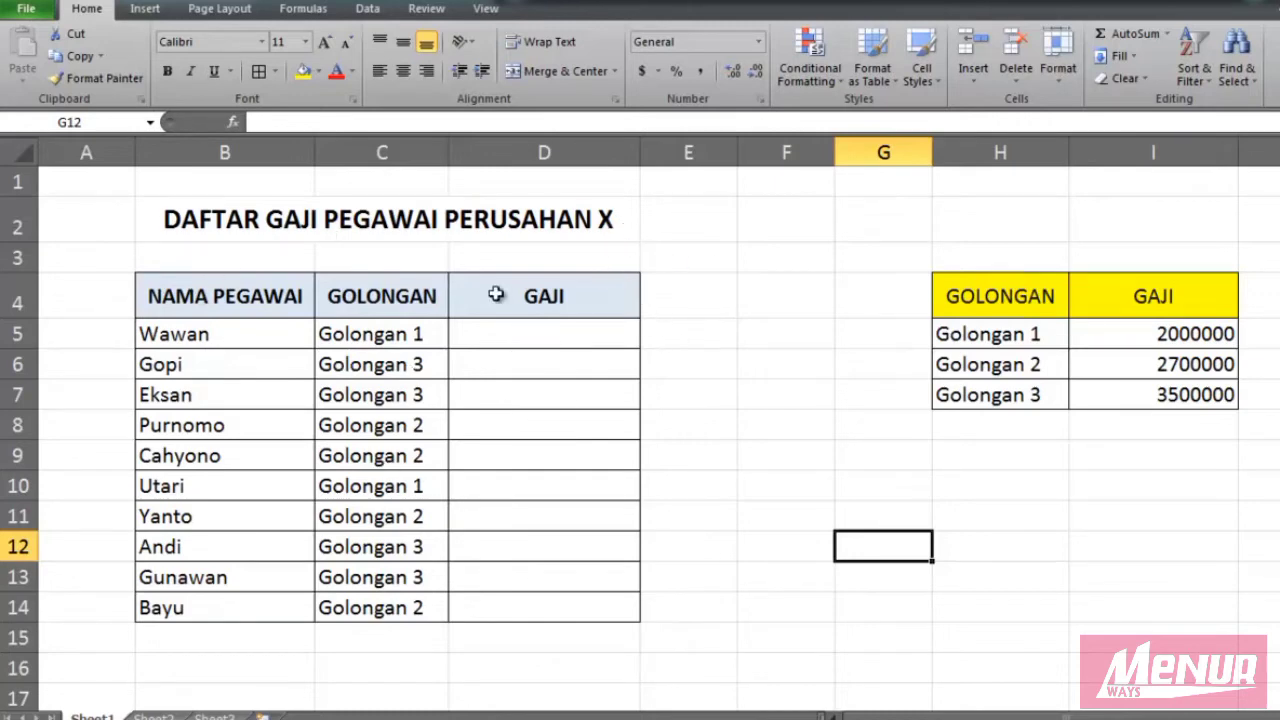
Enter the formula =LOOKUP(C5,golongan,gaji) in D5 to look up the first employee's salary.
left_click(577, 341)
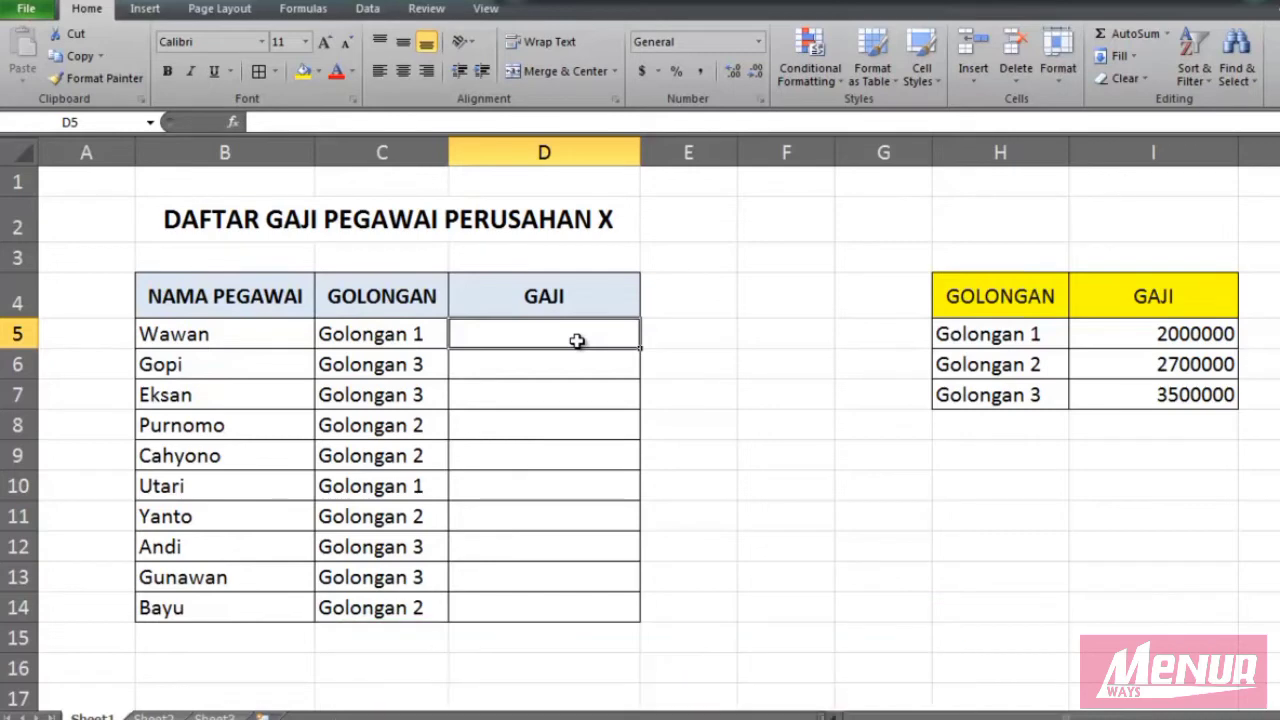
type("=")
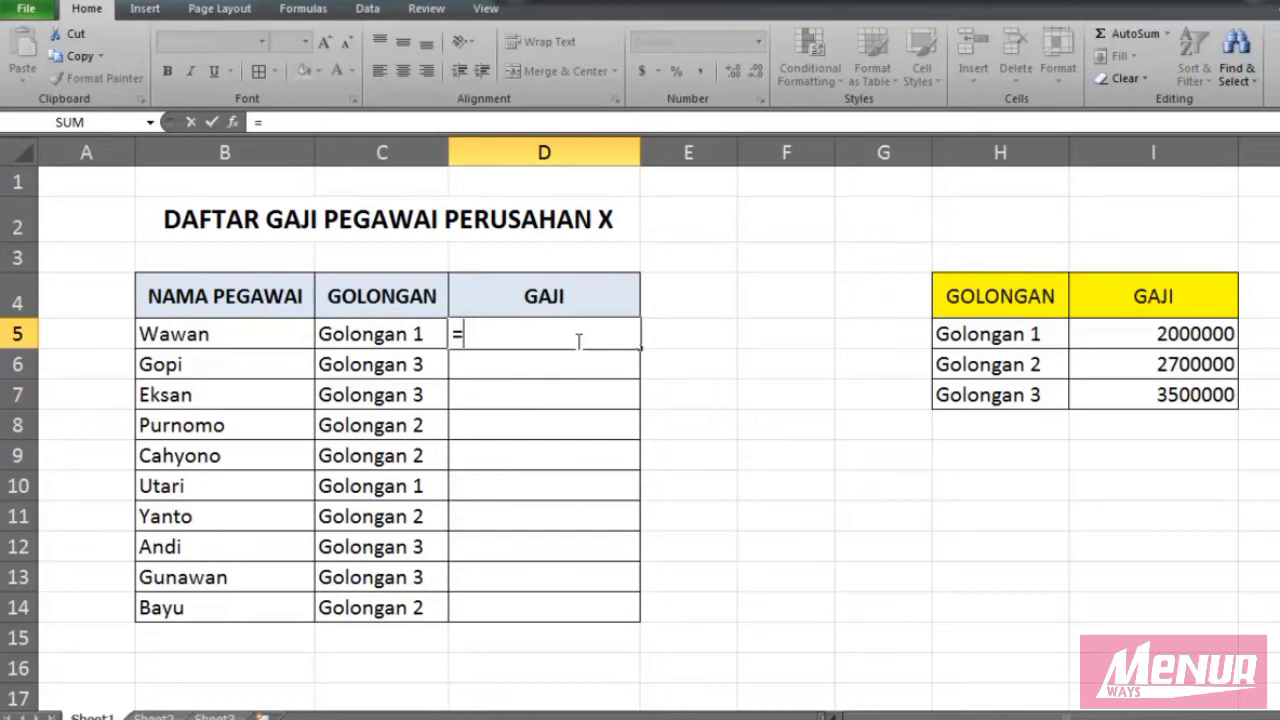
type("LOOKU")
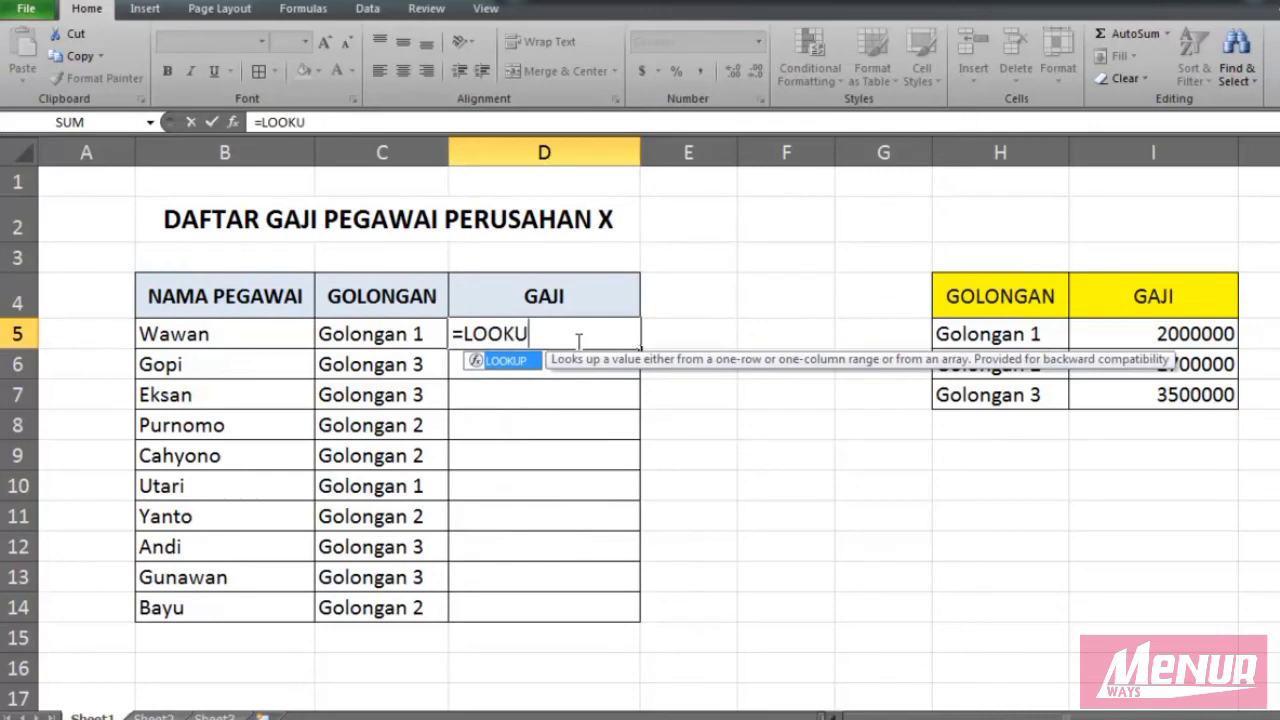
type("P(")
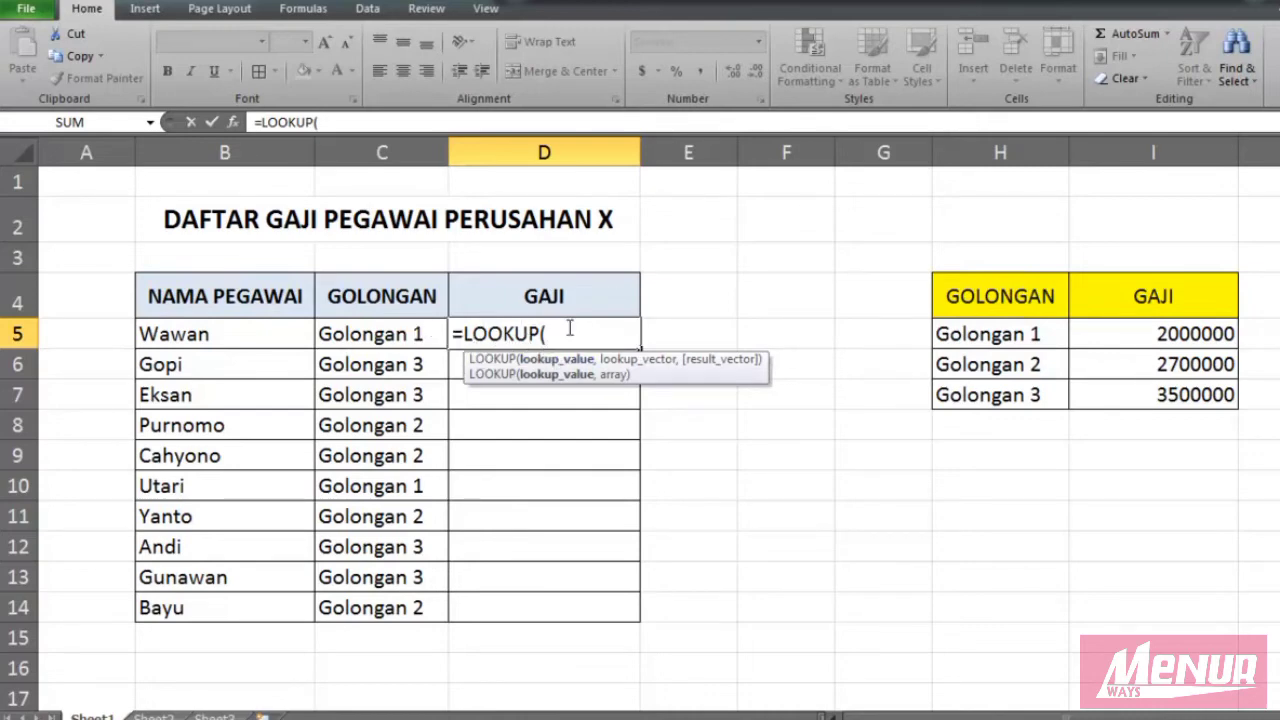
left_click(401, 339)
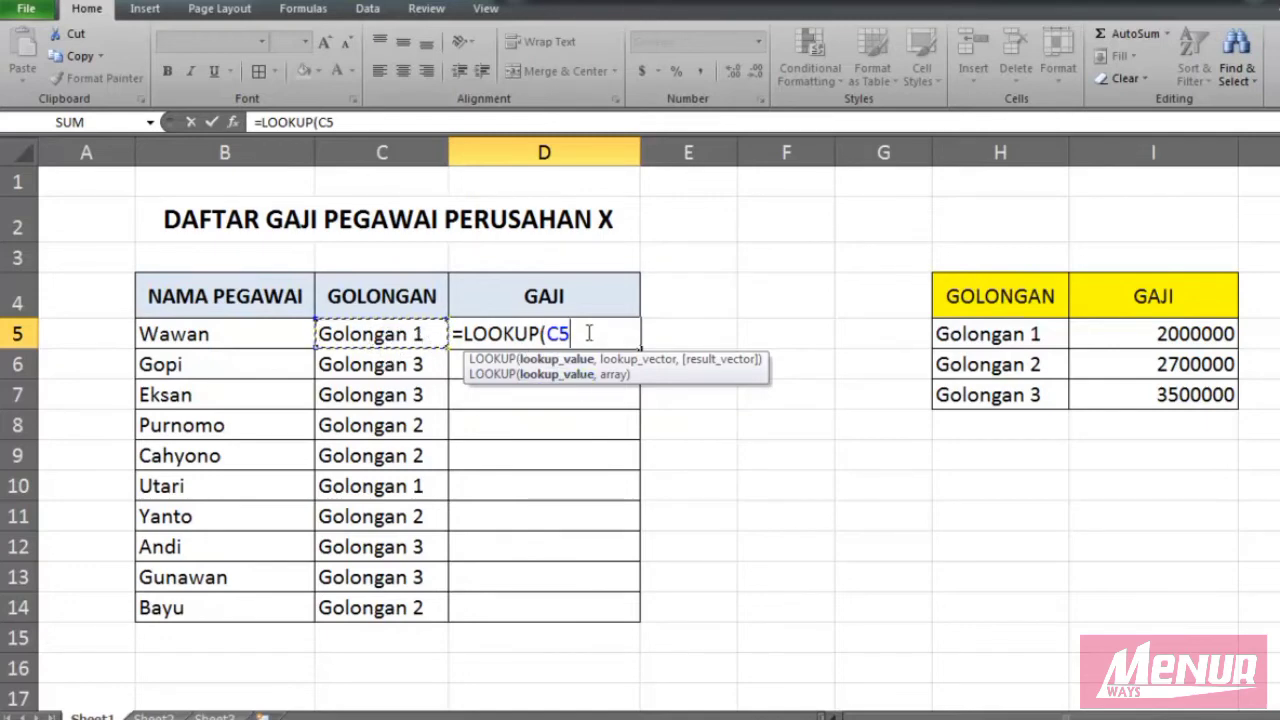
type(",")
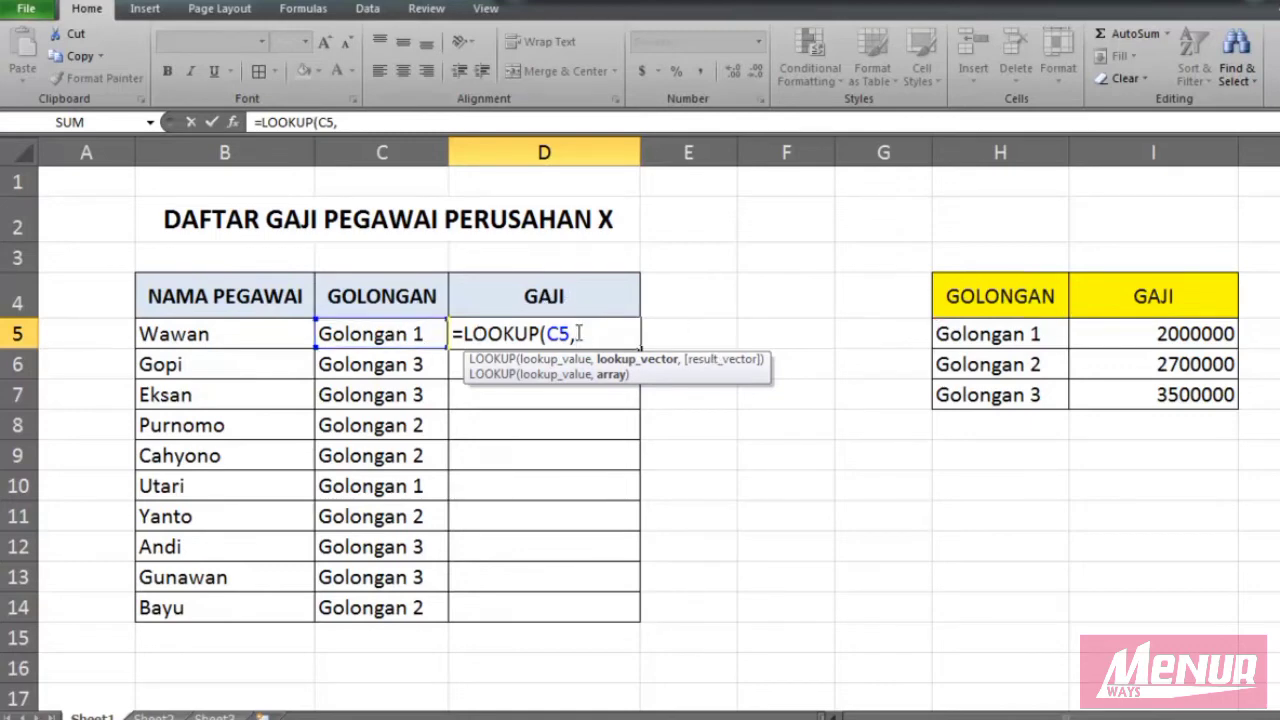
type("golon")
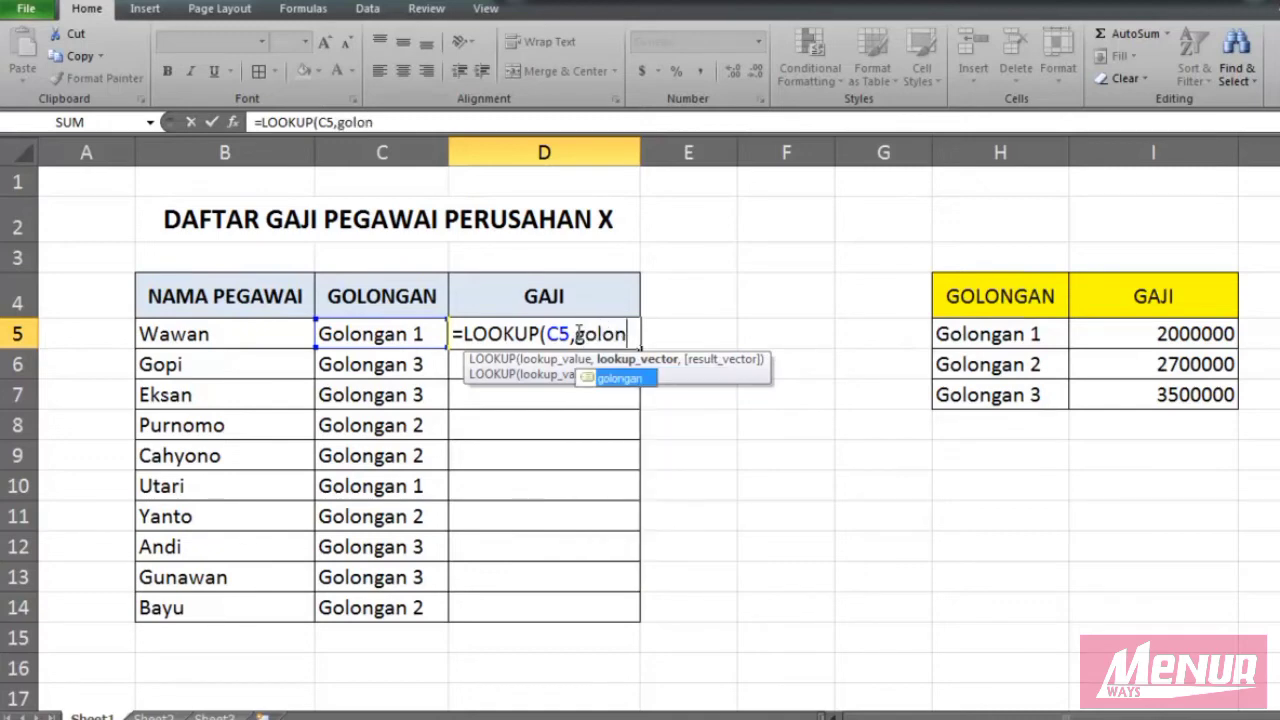
type("gan")
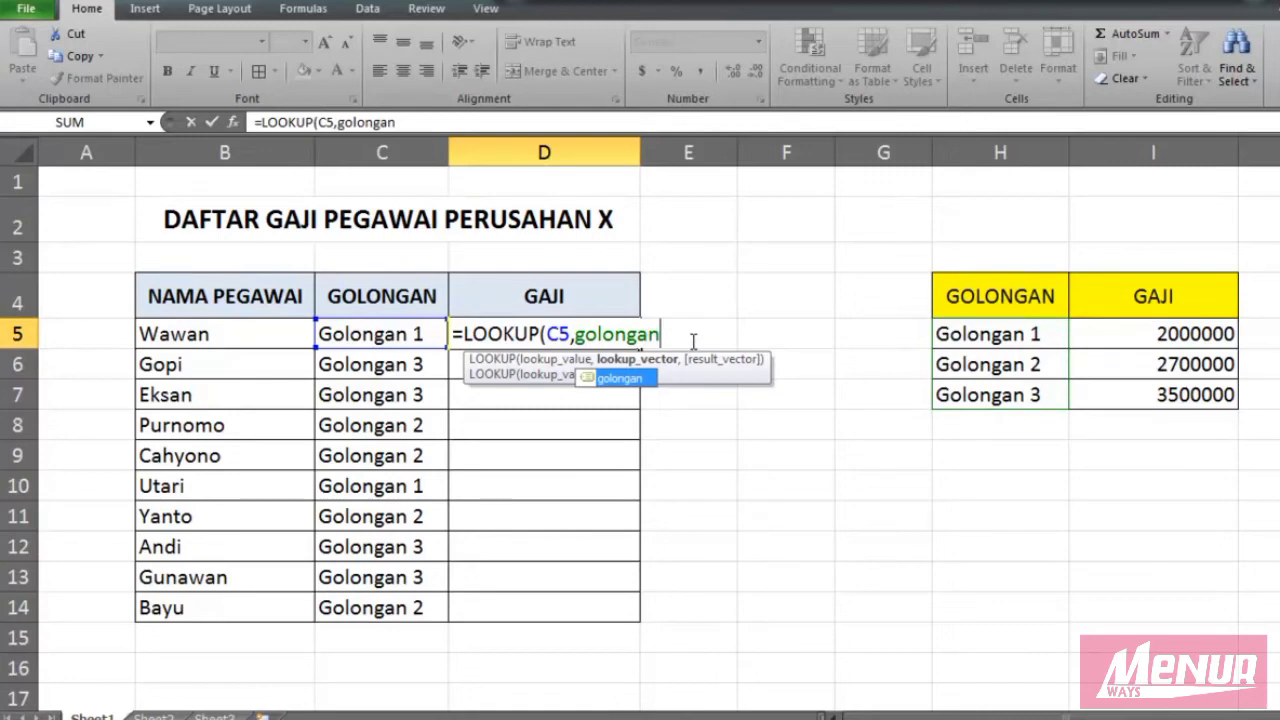
type(",")
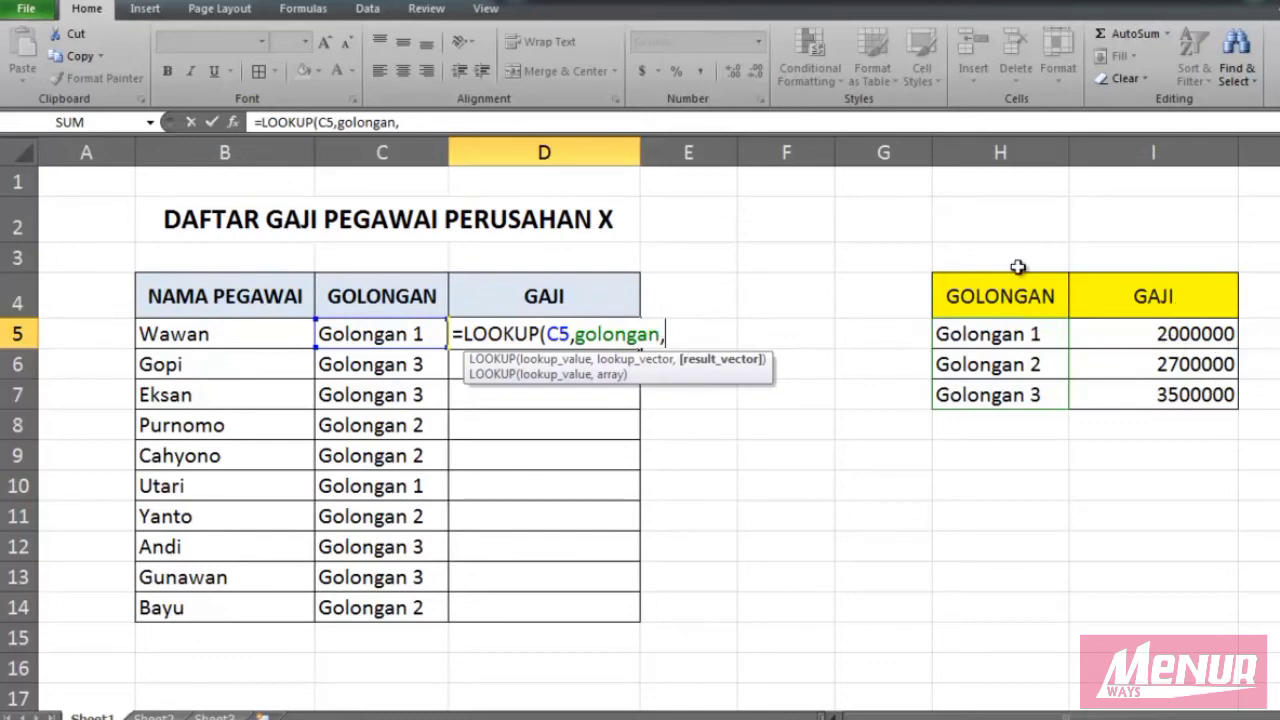
type("gaji")
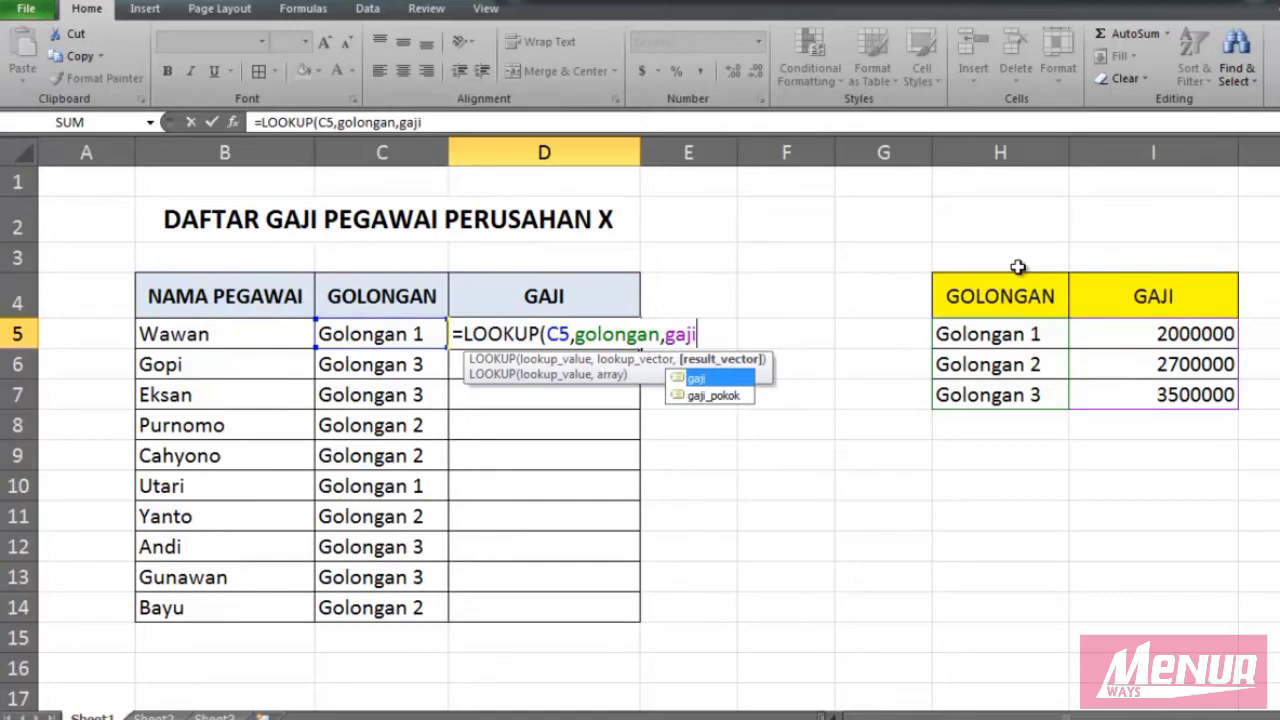
type(")")
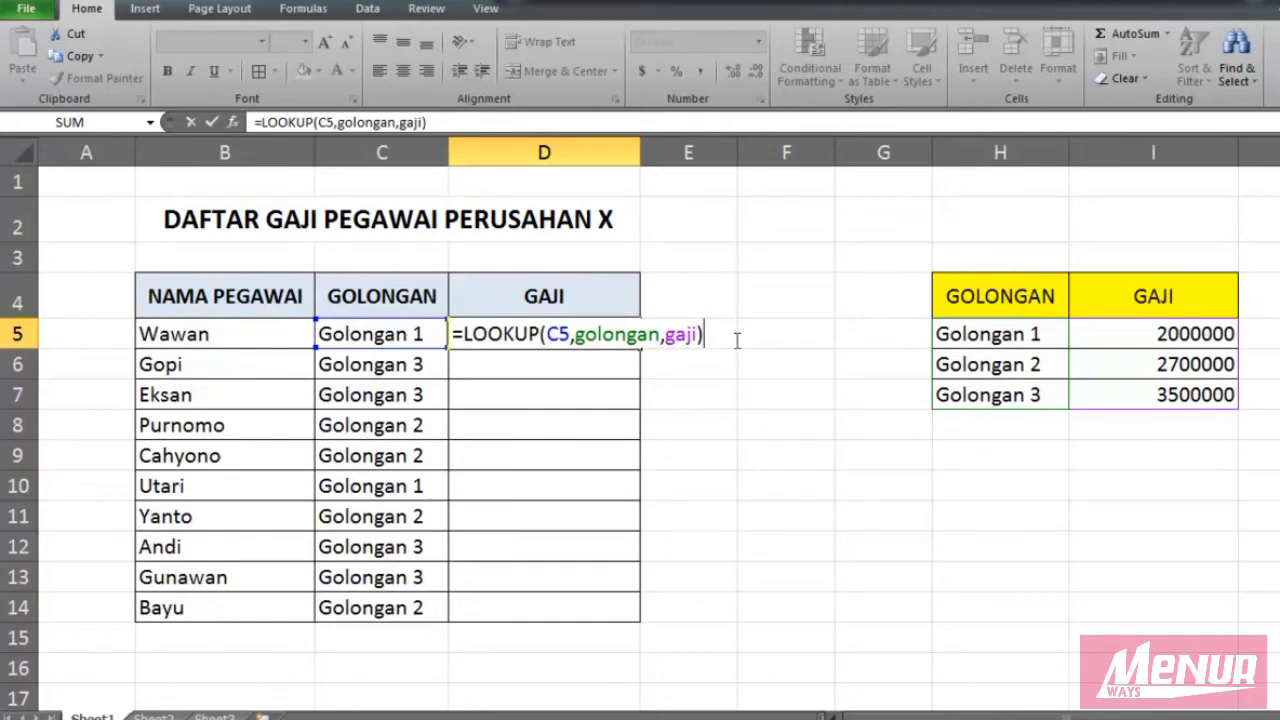
key("Return")
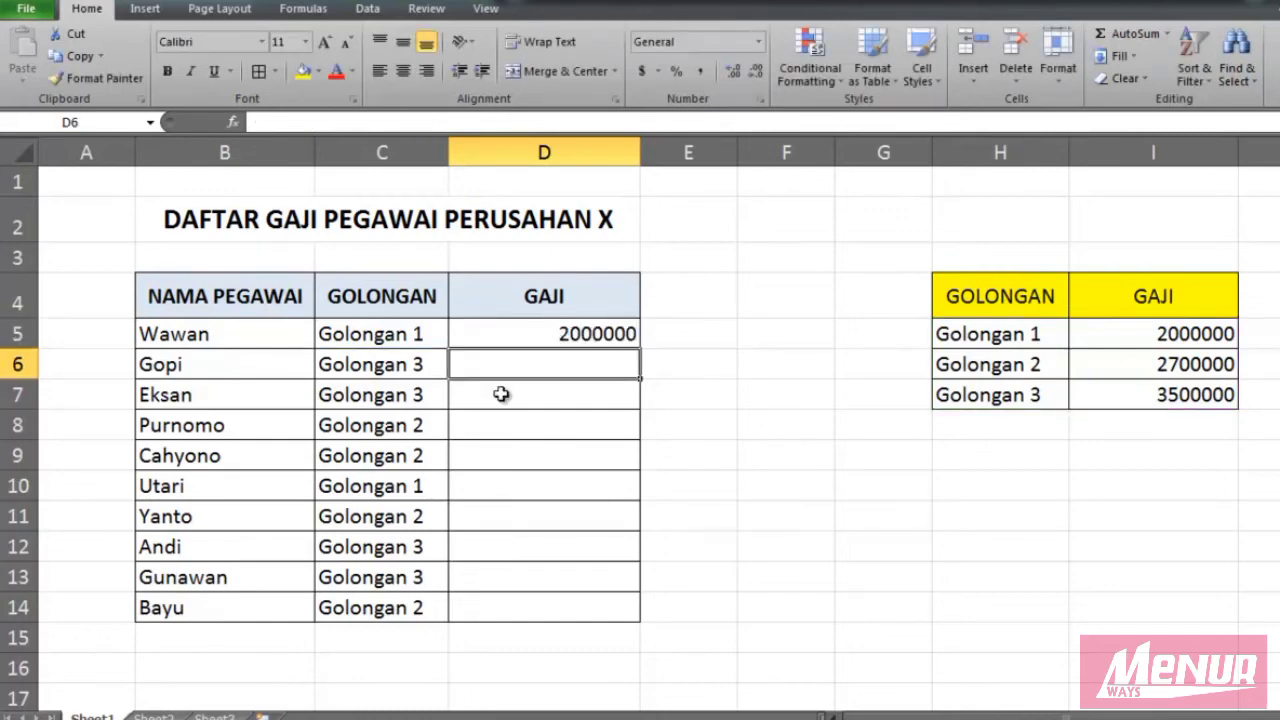
Copy the LOOKUP formula from D5 down the GAJI column through D14.
left_click(590, 327)
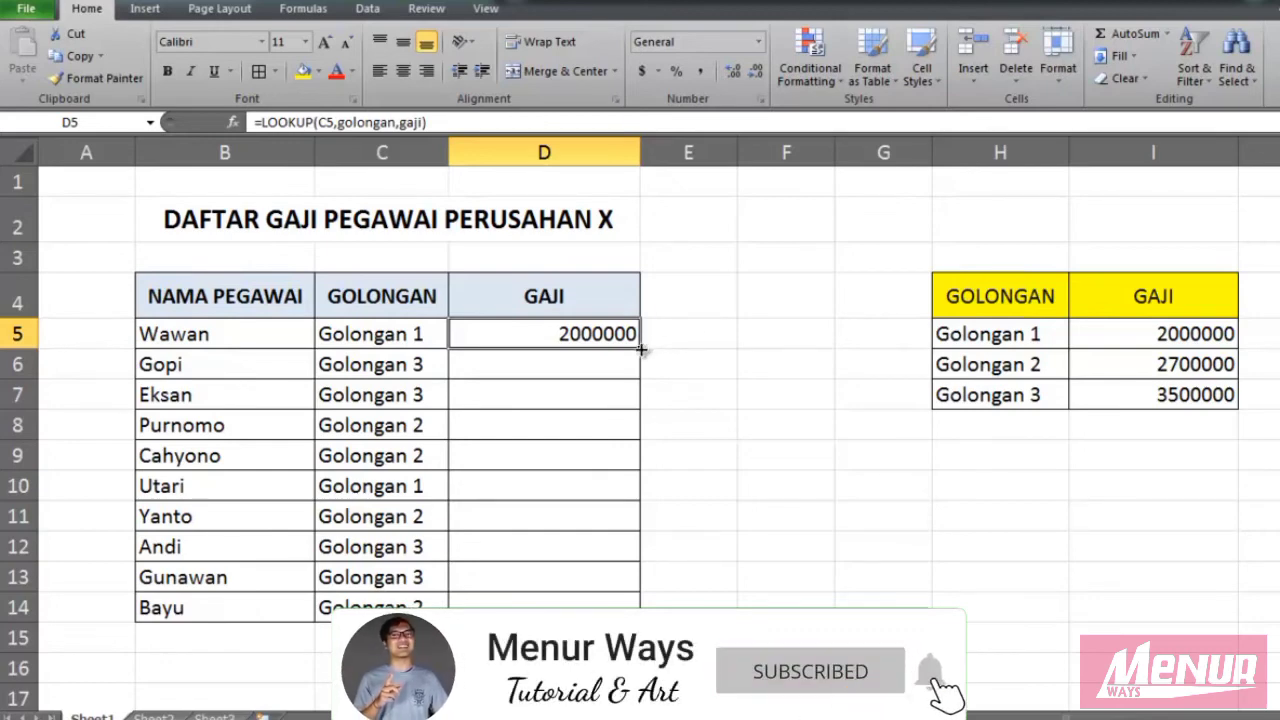
left_click_drag(639, 348, 650, 615)
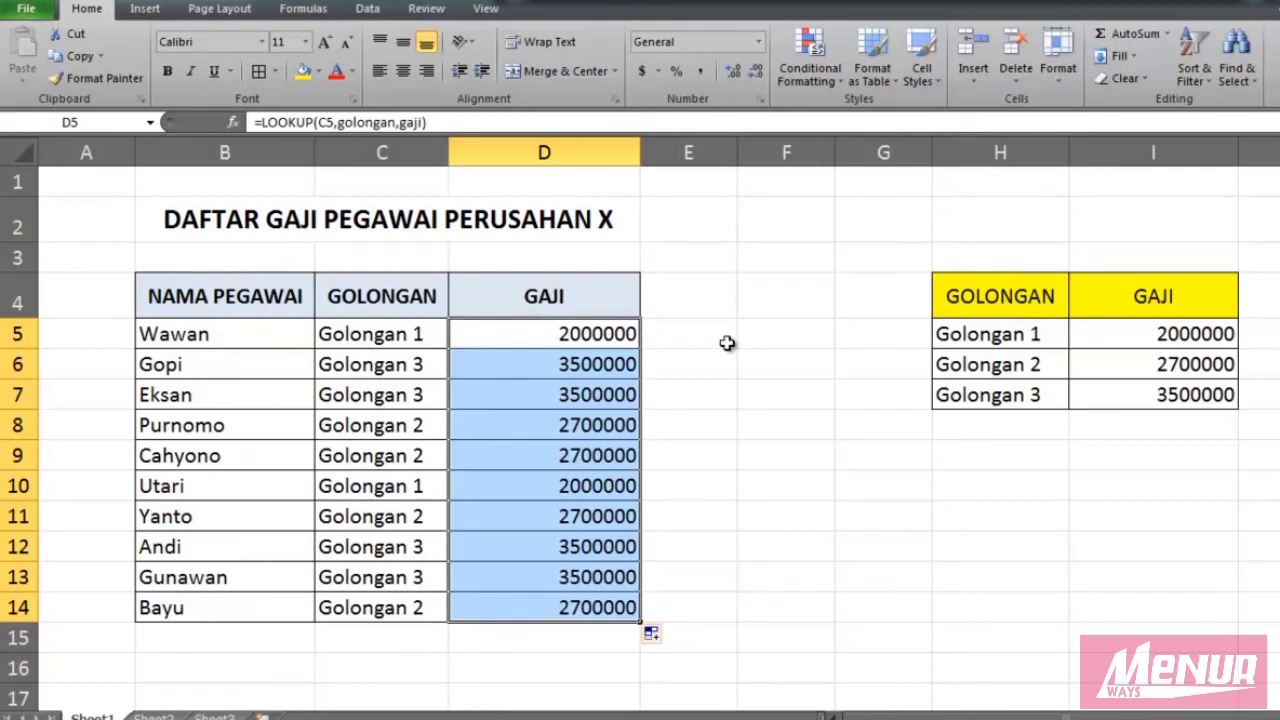
left_click(773, 254)
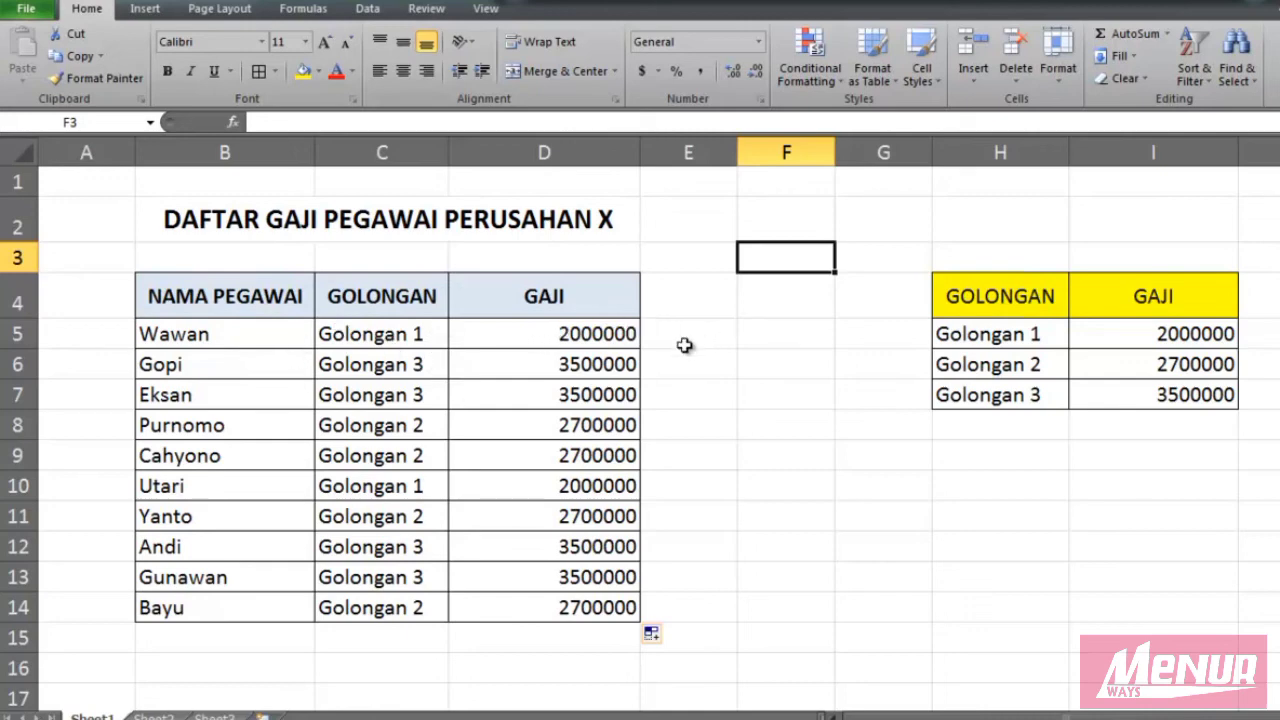
left_click(570, 340)
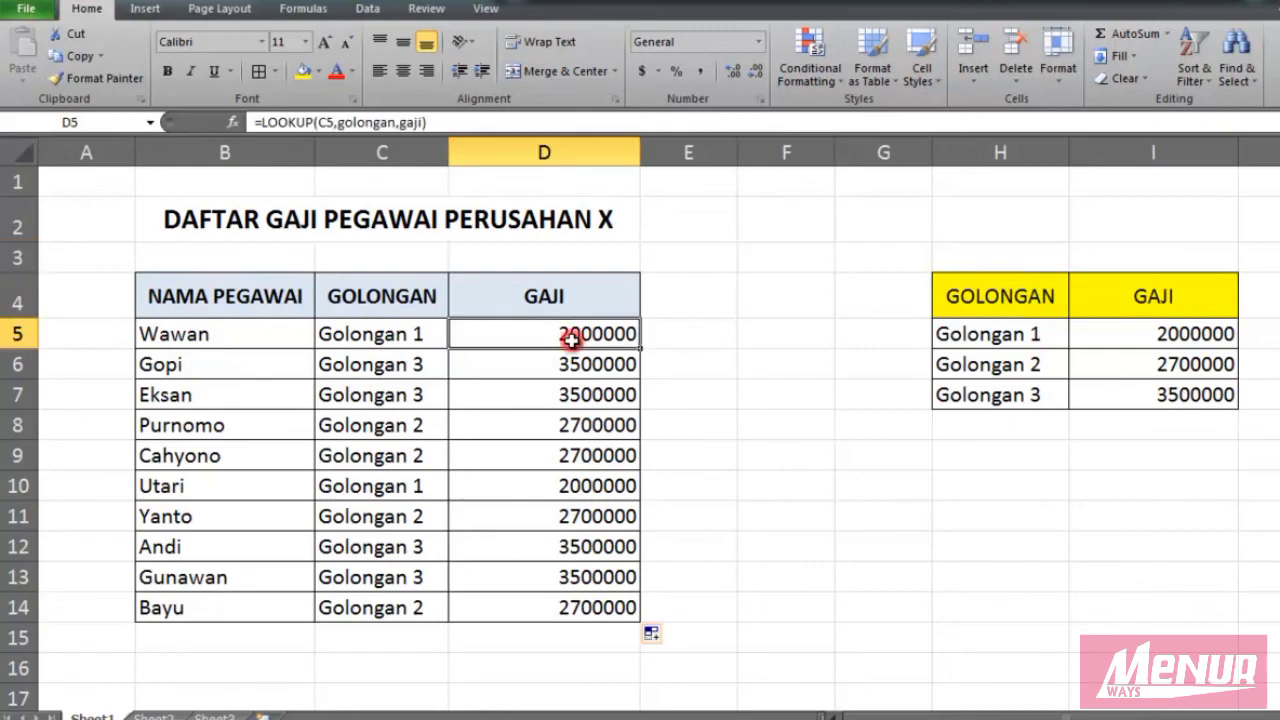